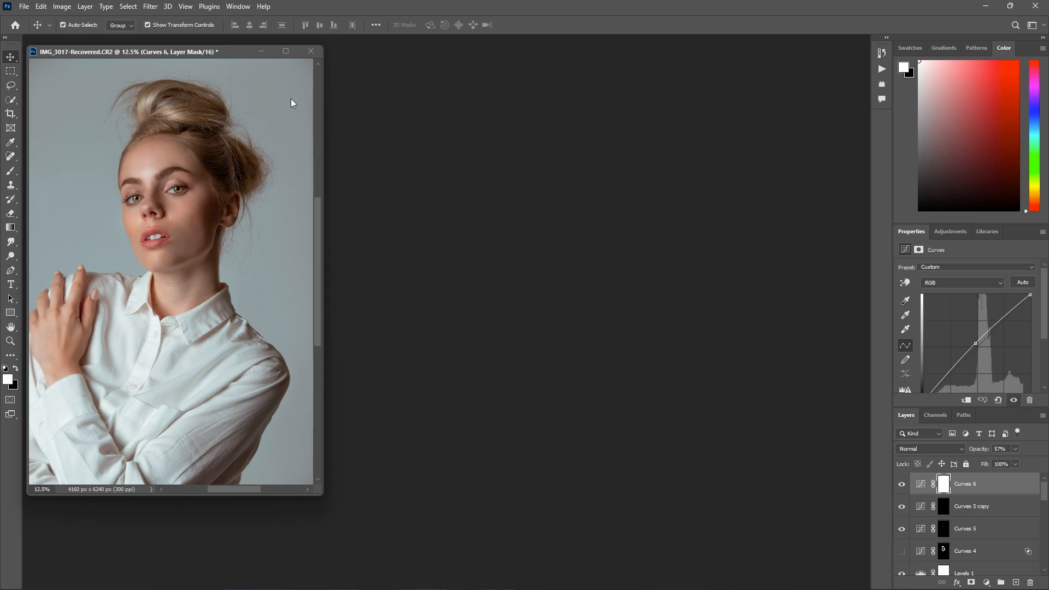
# - Open the raw photo "Nikon-D750-Shotkit-7 (1)" from the Downloads folder
pyautogui.hotkey('ctrl', 'o')
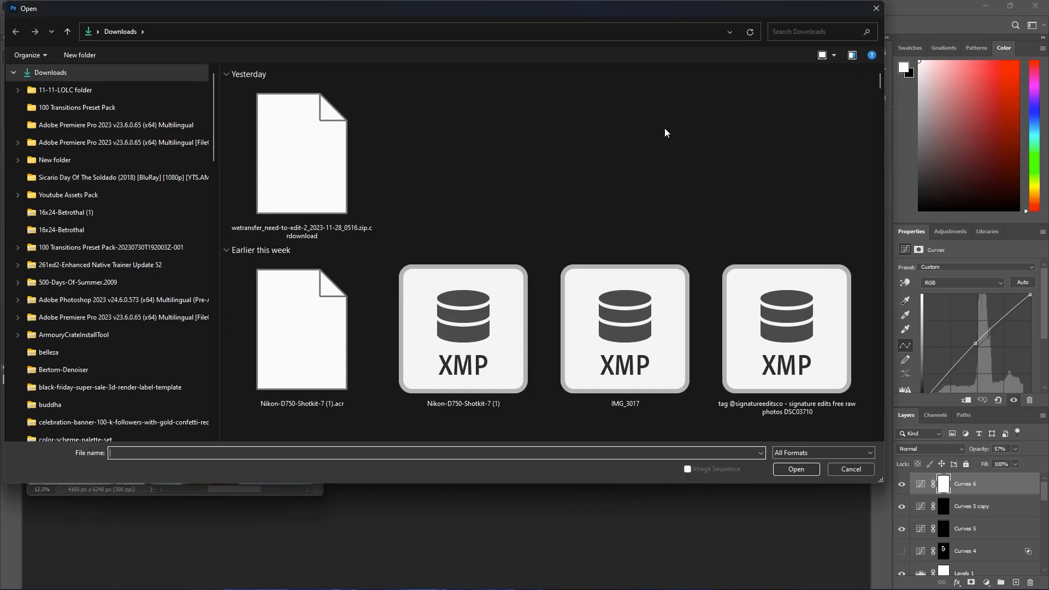
pyautogui.scroll(-5, 690, 100)
pyautogui.scroll(1, 686, 117)
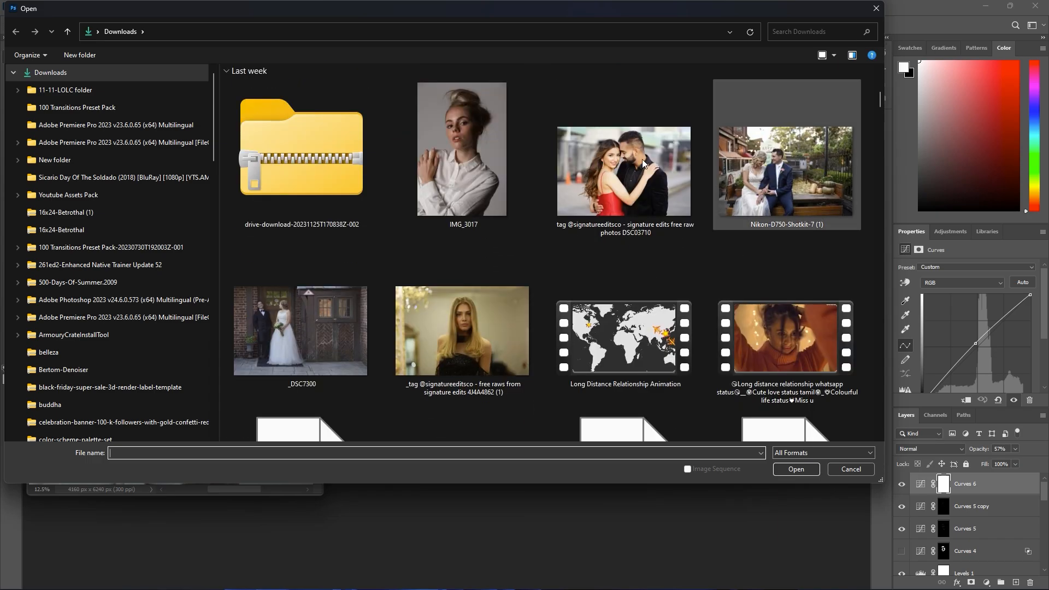
pyautogui.moveTo(503, 12); pyautogui.dragTo(472, 569)
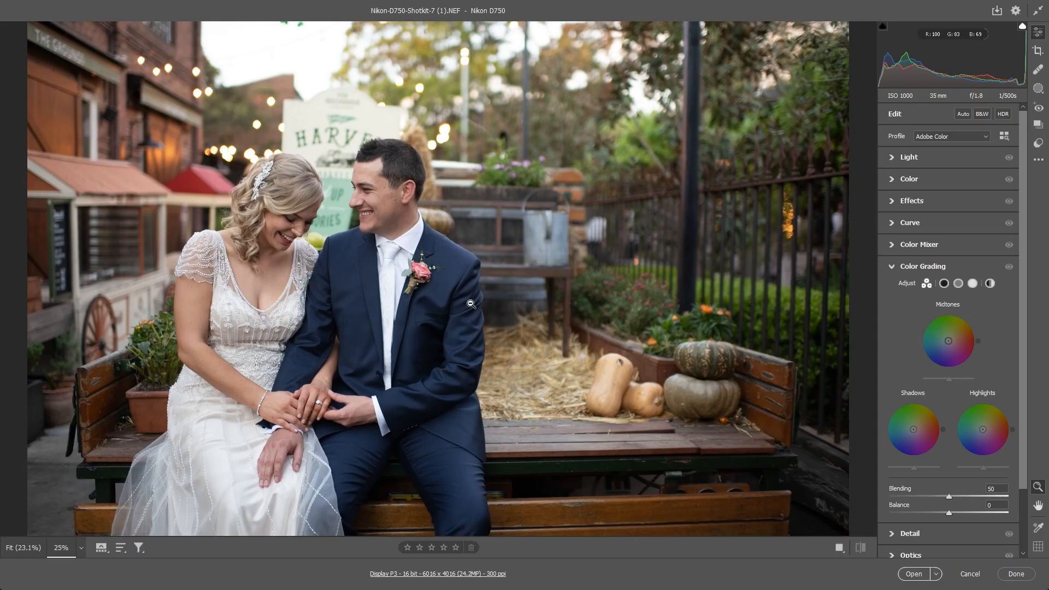
pyautogui.hotkey('ctrl', '-')
pyautogui.hotkey('ctrl', '+')
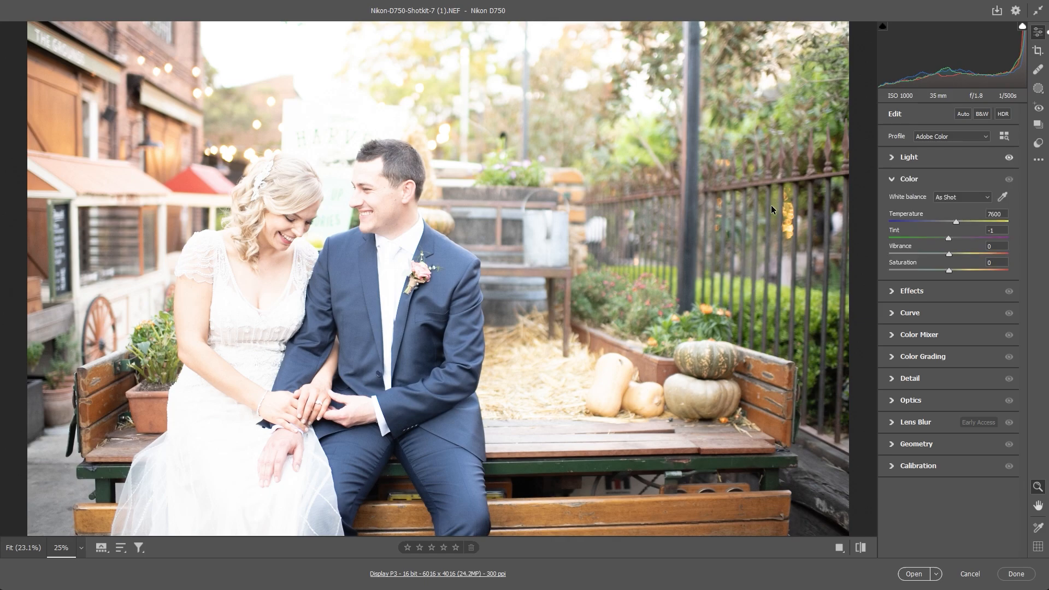
# - Try temperature 11500, tint -94, vibrance -22 and saturation +1 on the photo, and reset all edits to default
pyautogui.moveTo(941, 222); pyautogui.dragTo(976, 222)
pyautogui.moveTo(949, 254)
pyautogui.mouseDown()
pyautogui.moveTo(906, 238)
pyautogui.moveTo(950, 271)
pyautogui.mouseUp()
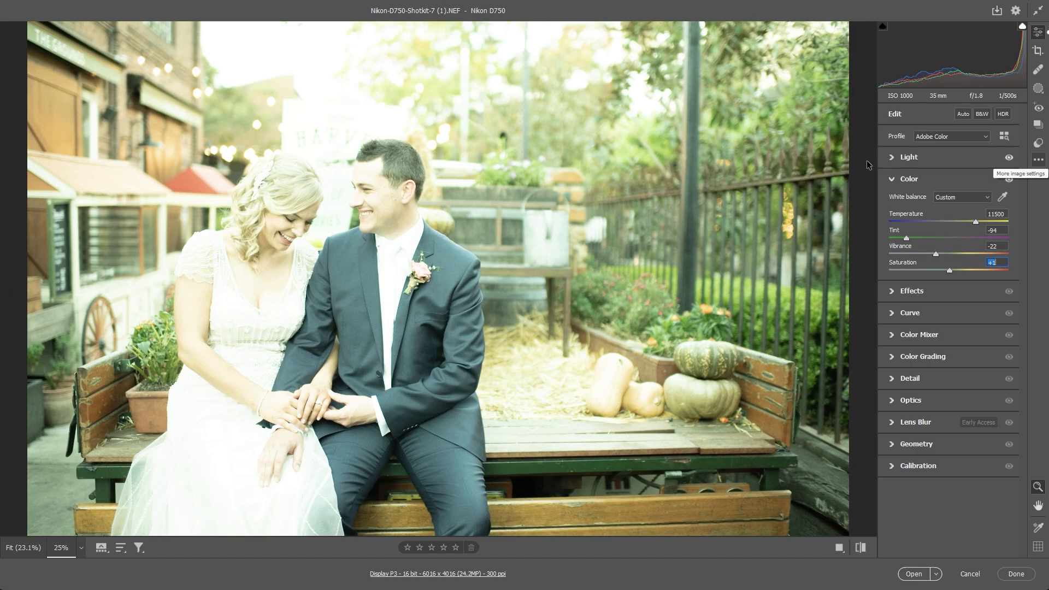
pyautogui.click(1038, 160)
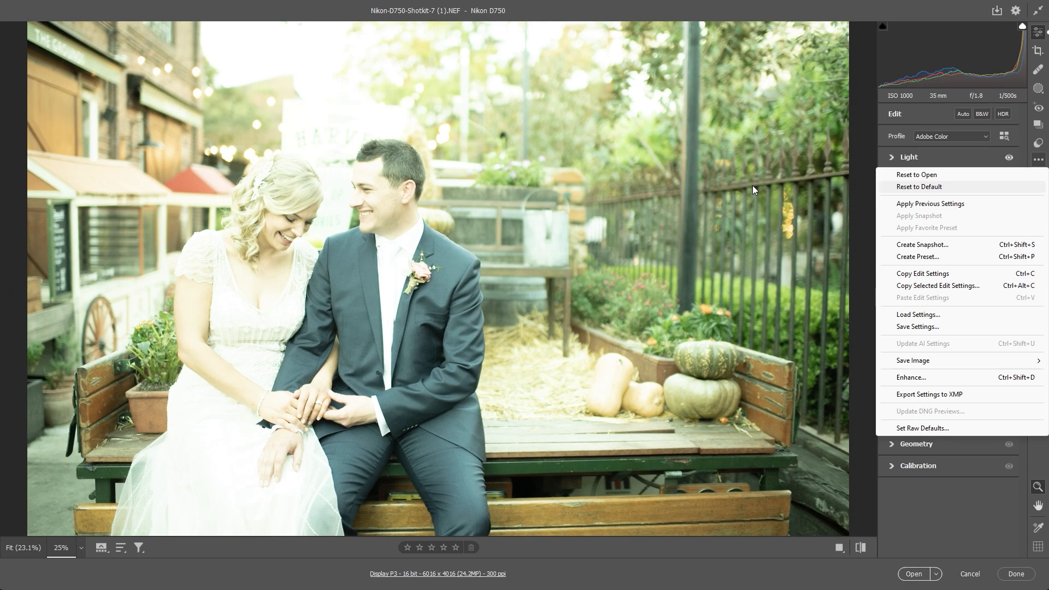
pyautogui.press('Return')
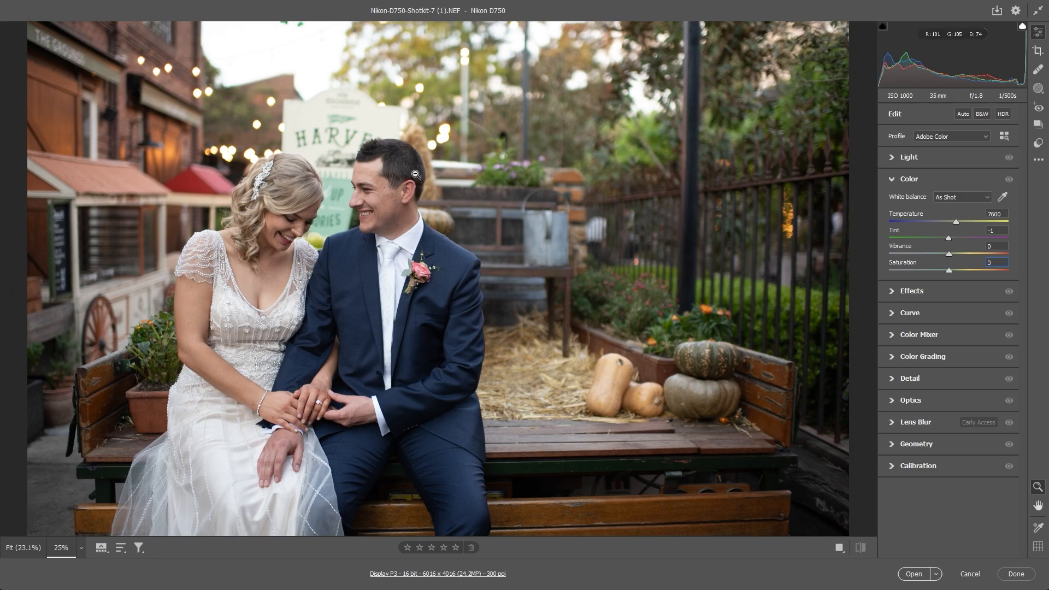
# - Examine the unedited wedding photo, including the couple and the background, at different magnifications
pyautogui.scroll(-2, 284, 131)
pyautogui.scroll(2, 298, 128)
pyautogui.scroll(-2, 343, 207)
pyautogui.scroll(2, 263, 245)
pyautogui.scroll(-1, 420, 216)
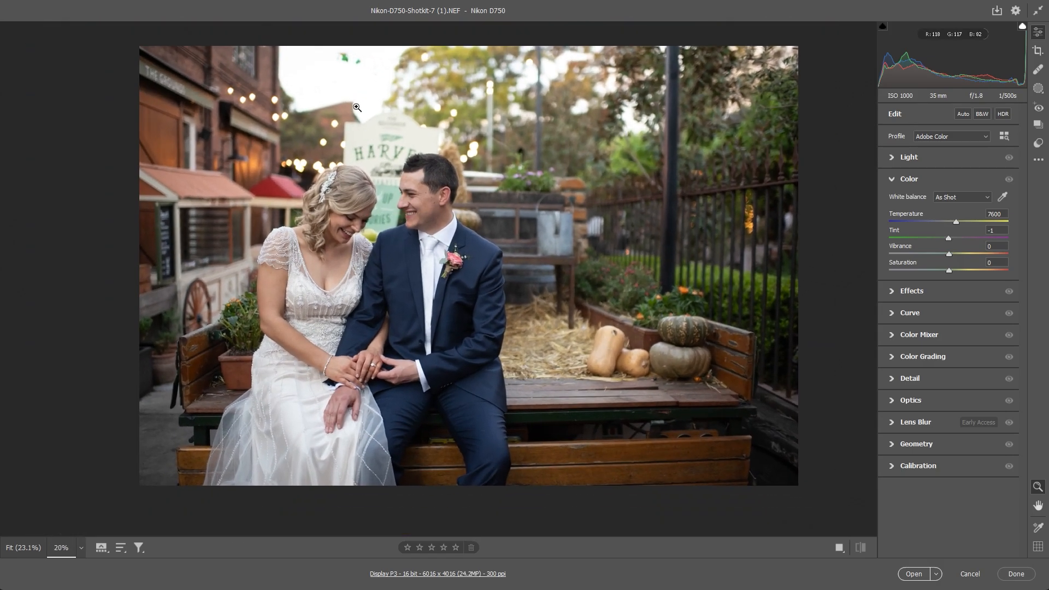
pyautogui.scroll(1, 359, 126)
pyautogui.scroll(-1, 498, 140)
pyautogui.moveTo(498, 140); pyautogui.dragTo(503, 142)
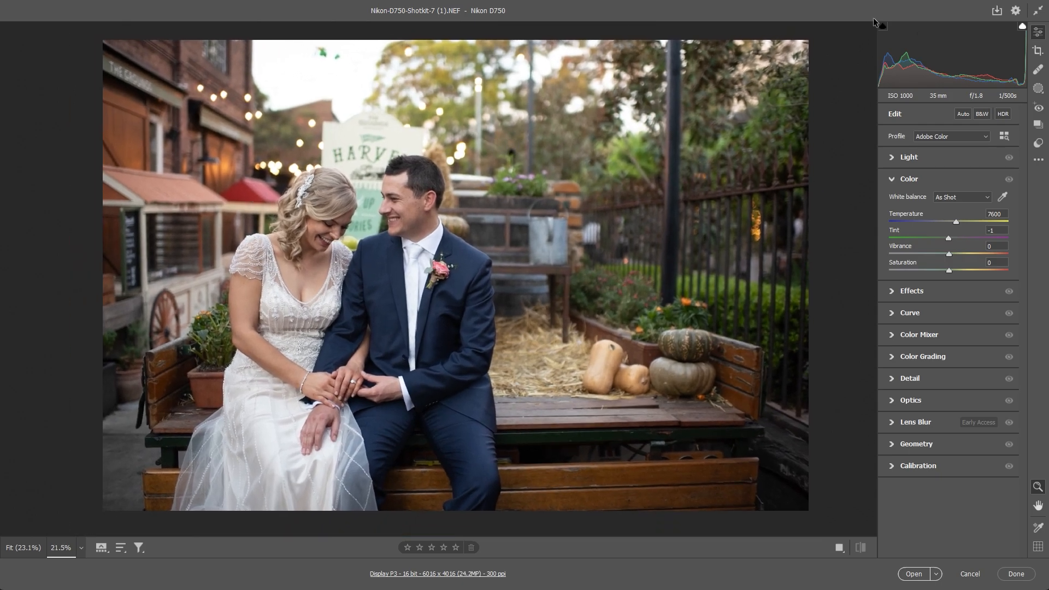
# - Load the "Nikon-D750- Cinematic Moody" settings file from the Desktop preset folder and compare the result with the default settings
pyautogui.click(1038, 159)
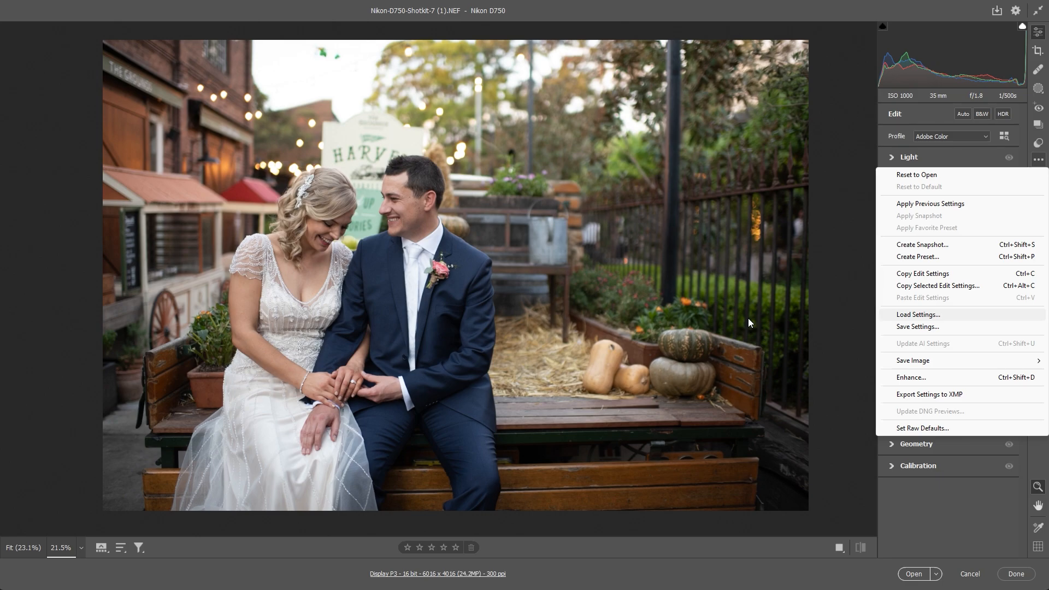
pyautogui.press('Return')
pyautogui.scroll(-5, 454, 295)
pyautogui.scroll(-3, 454, 294)
pyautogui.scroll(8, 440, 308)
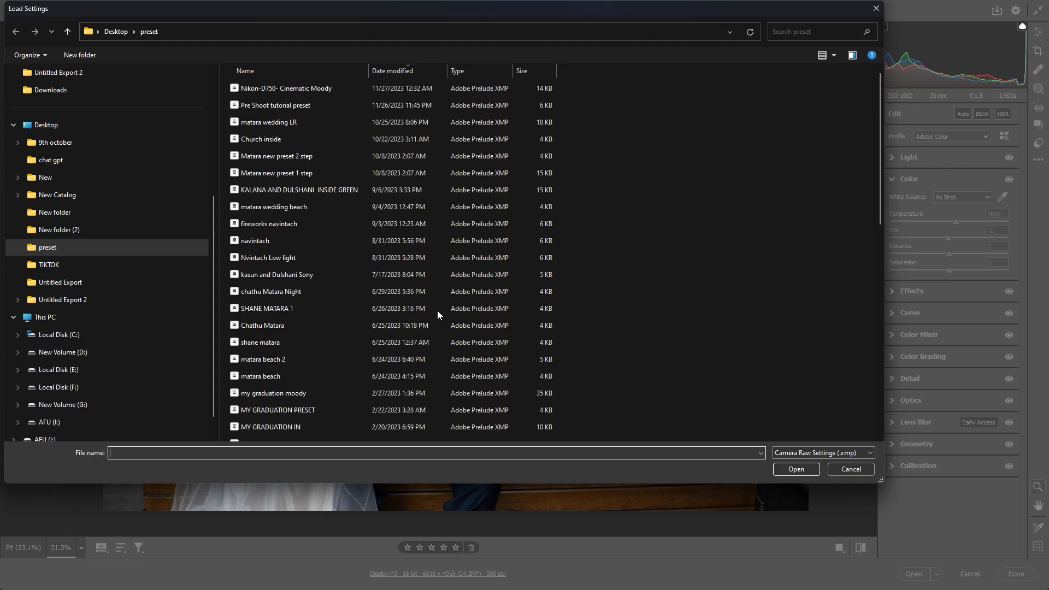
pyautogui.scroll(-2, 316, 271)
pyautogui.scroll(3, 313, 252)
pyautogui.doubleClick(189, 90)
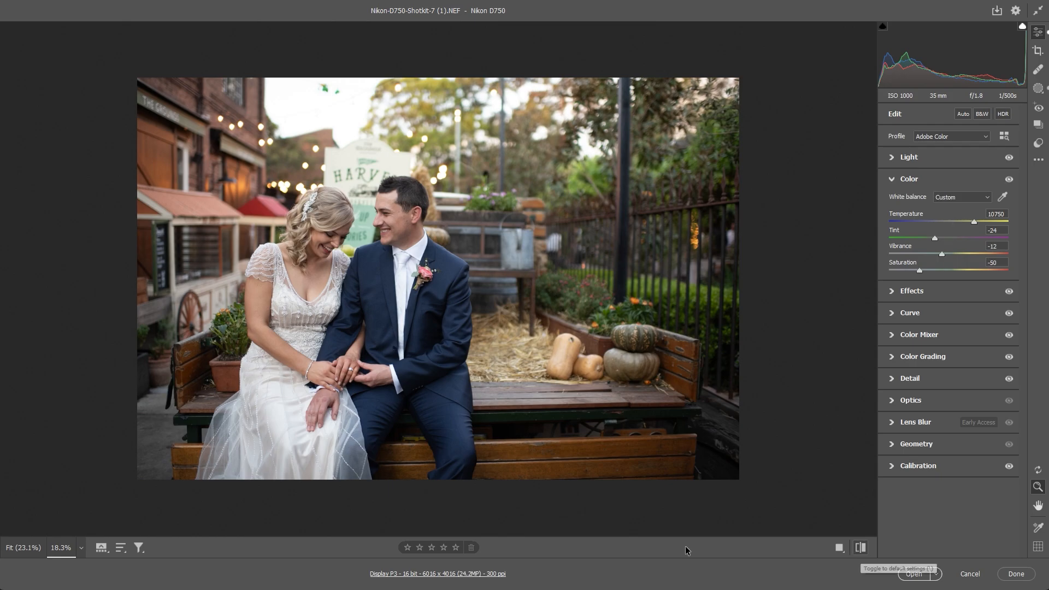
pyautogui.press('\\')
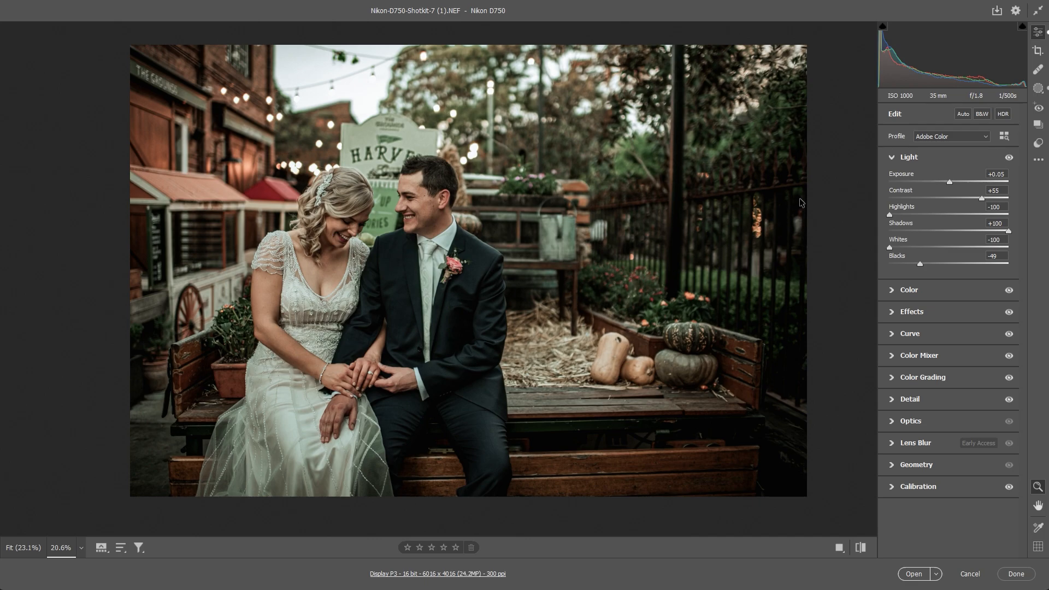
# - Examine the preset's Light adjustments, from exposure and contrast to highlights, shadows, whites and blacks
pyautogui.moveTo(808, 198)
pyautogui.mouseDown()
pyautogui.moveTo(717, 198)
pyautogui.moveTo(810, 201)
pyautogui.mouseUp()
pyautogui.moveTo(810, 201); pyautogui.dragTo(808, 202)
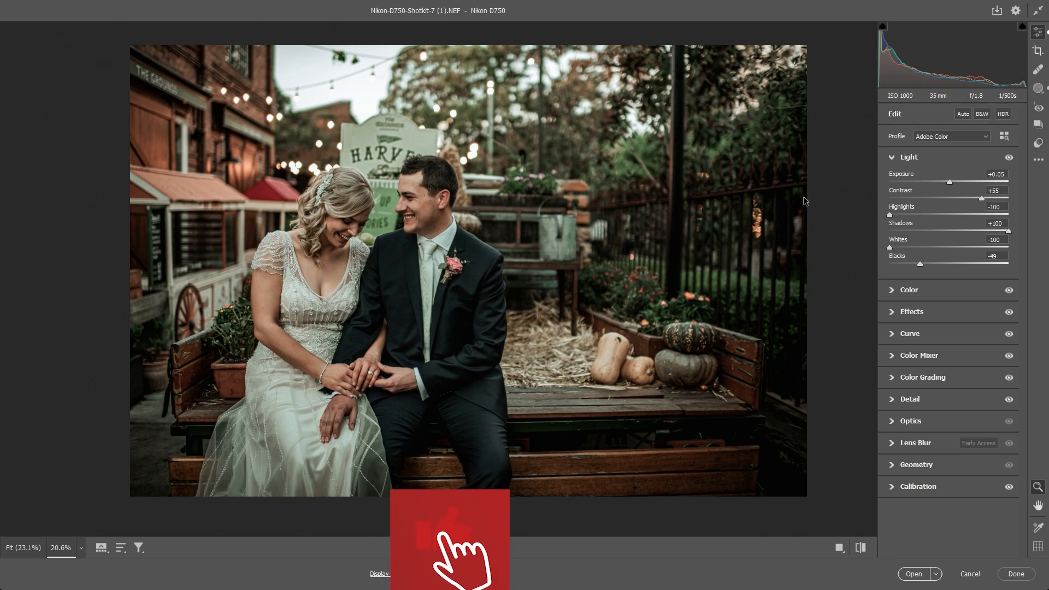
pyautogui.moveTo(723, 212)
pyautogui.mouseDown()
pyautogui.moveTo(816, 211)
pyautogui.moveTo(709, 217)
pyautogui.mouseUp()
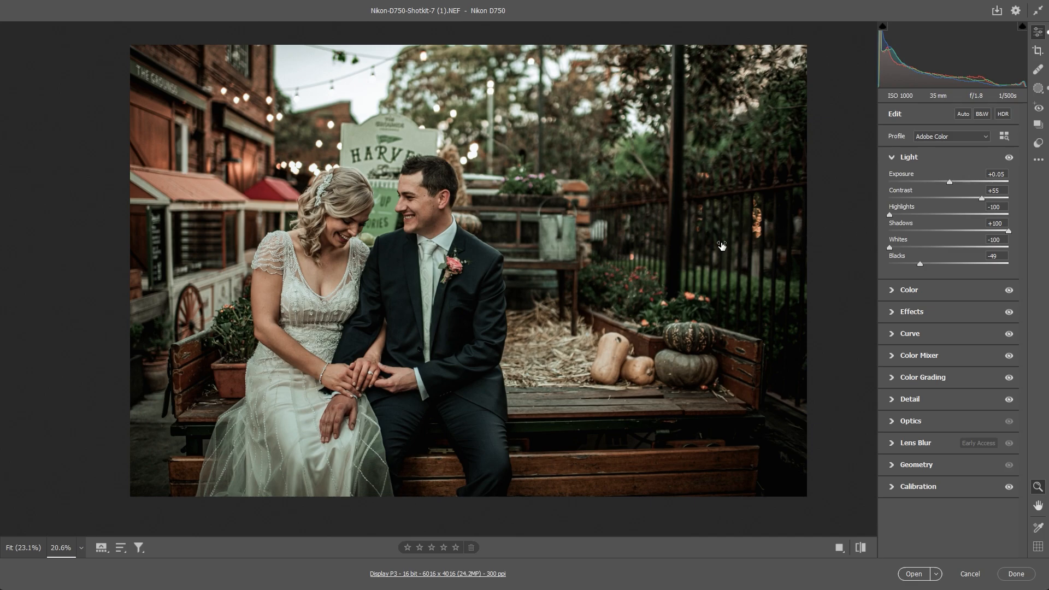
pyautogui.moveTo(717, 246)
pyautogui.mouseDown()
pyautogui.moveTo(796, 247)
pyautogui.moveTo(713, 245)
pyautogui.mouseUp()
pyautogui.moveTo(890, 247)
pyautogui.mouseDown()
pyautogui.moveTo(999, 247)
pyautogui.moveTo(890, 248)
pyautogui.mouseUp()
pyautogui.moveTo(745, 256); pyautogui.dragTo(745, 256)
pyautogui.click(902, 206)
pyautogui.hotkey('ctrl', 'z')
pyautogui.hotkey('ctrl', 'shift', 'z')
pyautogui.hotkey('ctrl', '2')
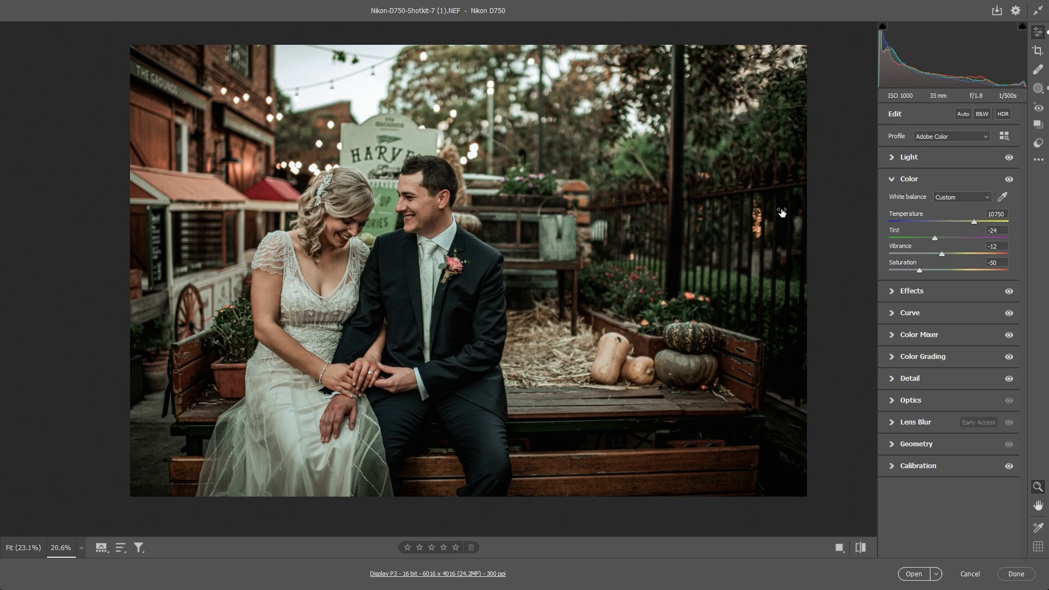
# - Try cooling the photo's white balance to a temperature of 3550, and undo the change
pyautogui.moveTo(974, 222)
pyautogui.mouseDown()
pyautogui.moveTo(1016, 222)
pyautogui.moveTo(889, 222)
pyautogui.moveTo(907, 222)
pyautogui.mouseUp()
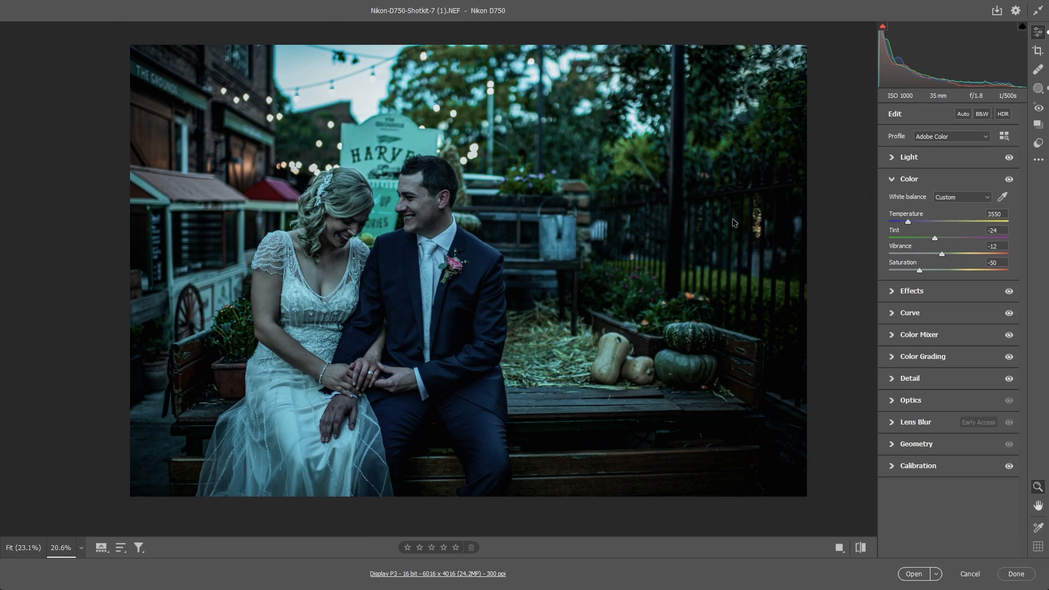
pyautogui.moveTo(907, 222); pyautogui.dragTo(903, 222)
pyautogui.moveTo(902, 222); pyautogui.dragTo(906, 222)
pyautogui.hotkey('ctrl', 'z')
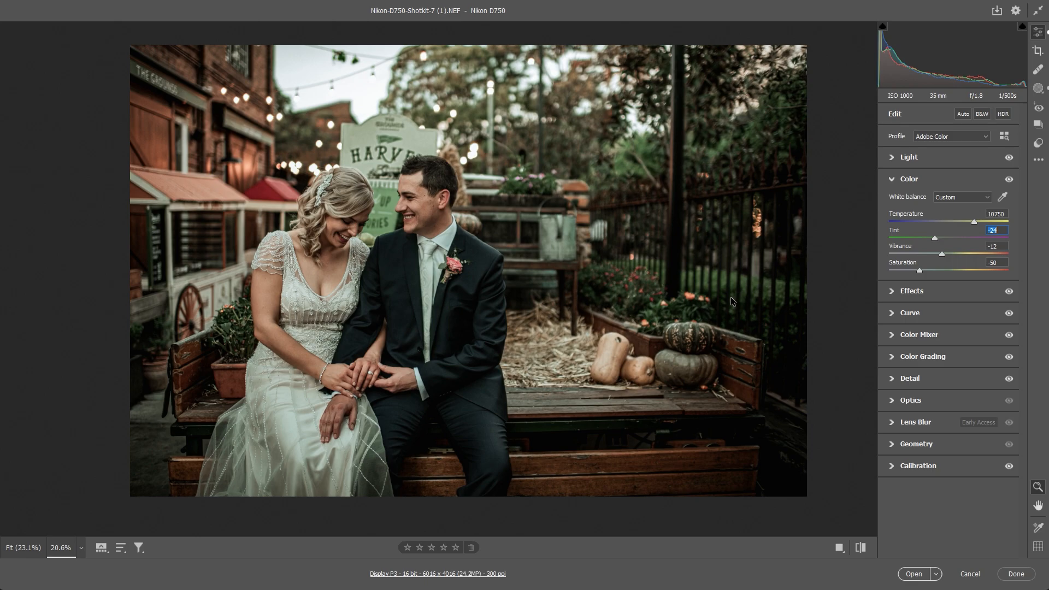
# - Try a Dehaze value of -1 in the effects settings, and return it to +24
pyautogui.click(911, 291)
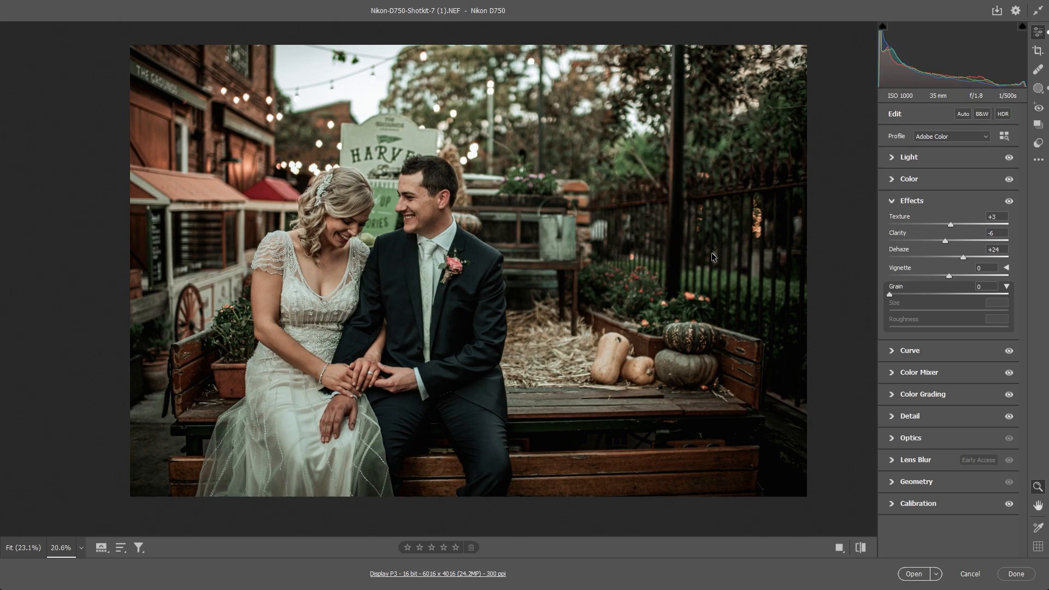
pyautogui.moveTo(964, 257); pyautogui.dragTo(949, 257)
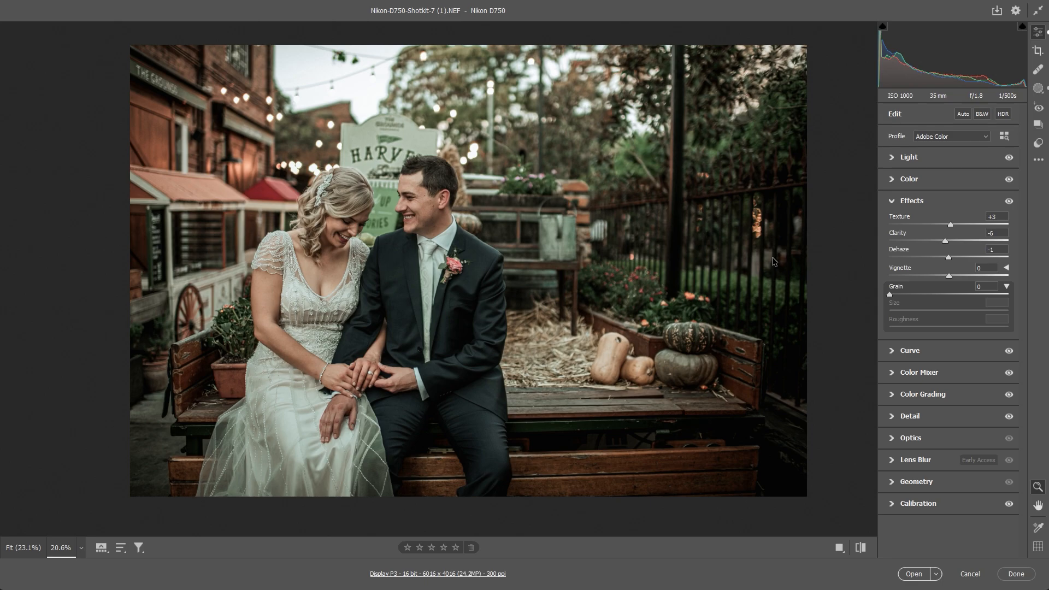
pyautogui.moveTo(949, 258)
pyautogui.mouseDown()
pyautogui.moveTo(910, 258)
pyautogui.moveTo(963, 258)
pyautogui.mouseUp()
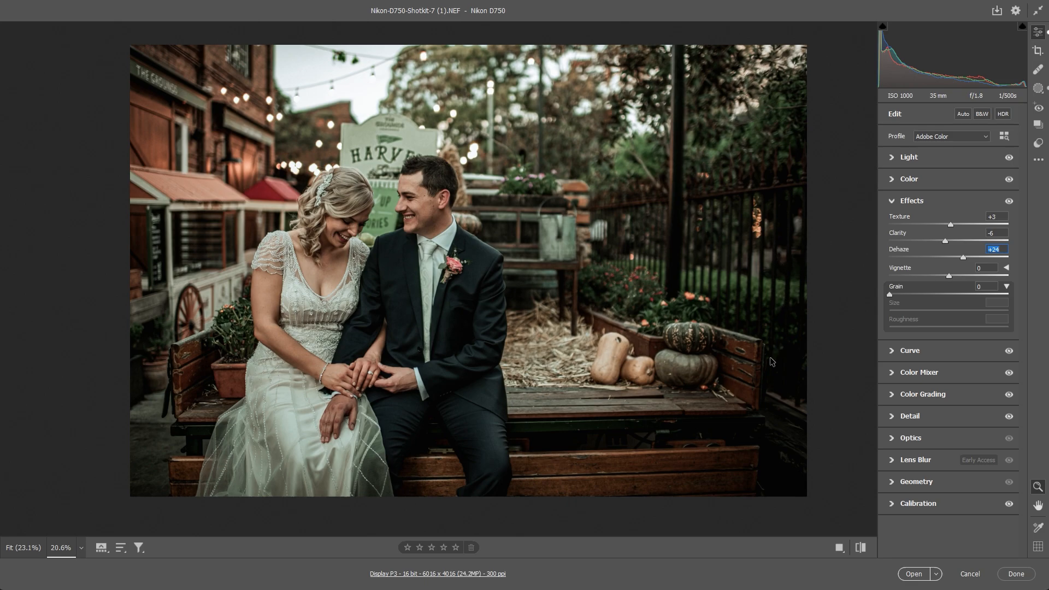
# - Review the preset's Color Mixer hue, saturation and luminance adjustments for each colour from red to blue
pyautogui.click(909, 350)
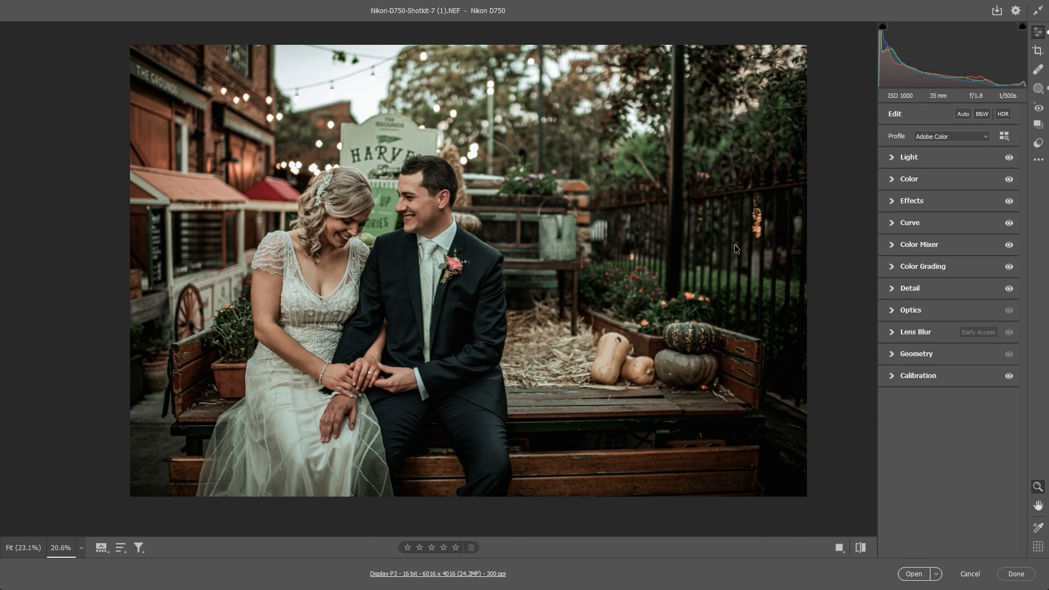
pyautogui.click(919, 245)
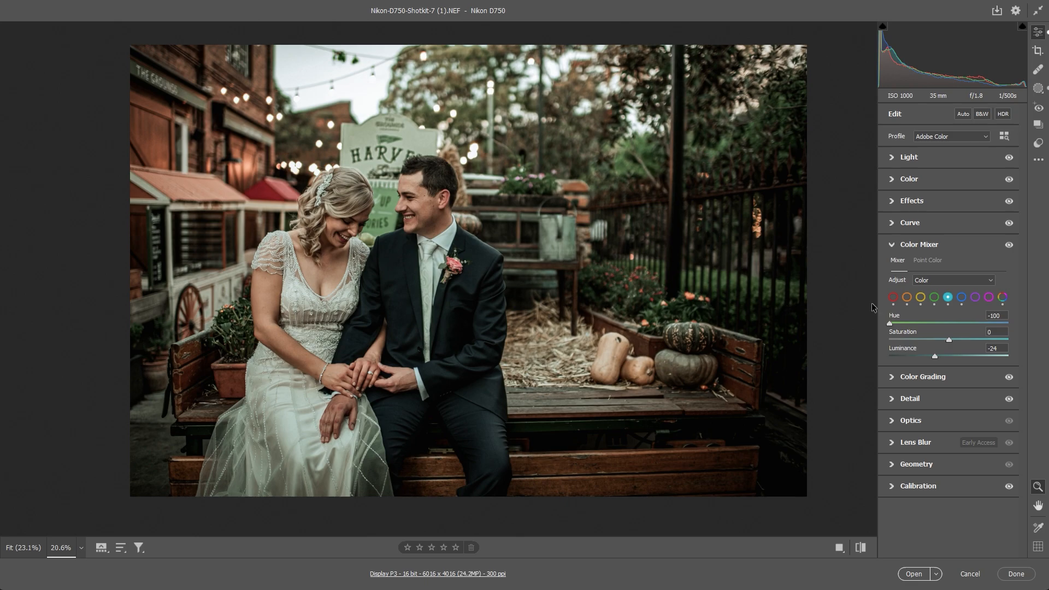
pyautogui.click(894, 297)
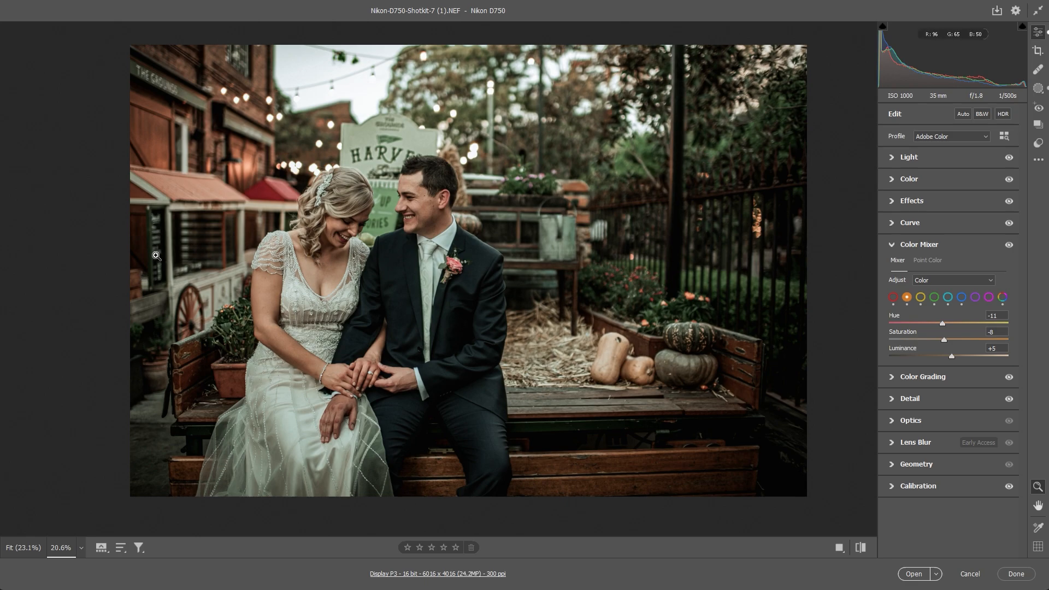
pyautogui.click(921, 297)
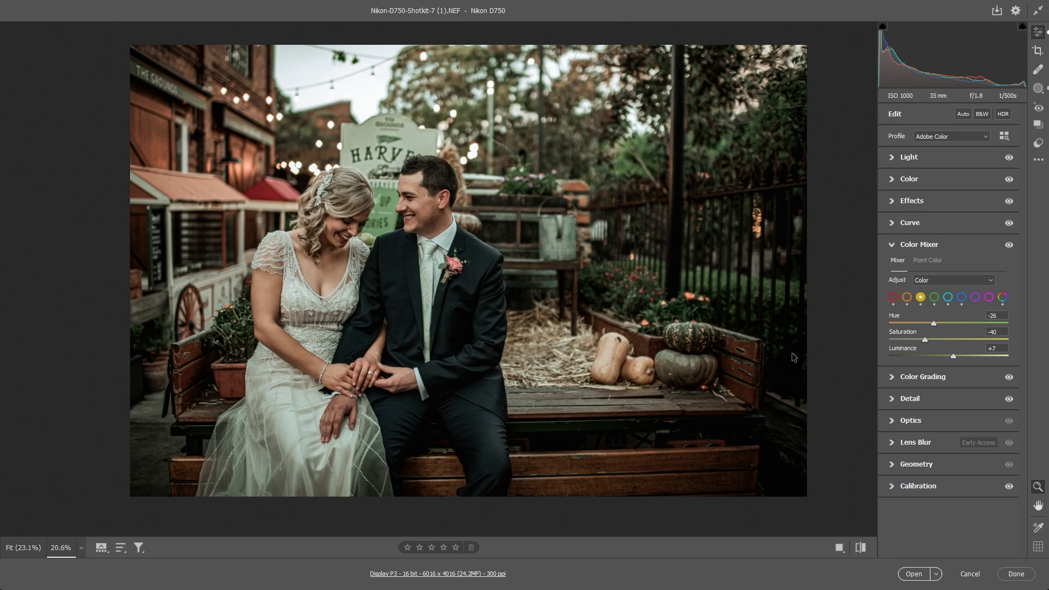
pyautogui.click(935, 297)
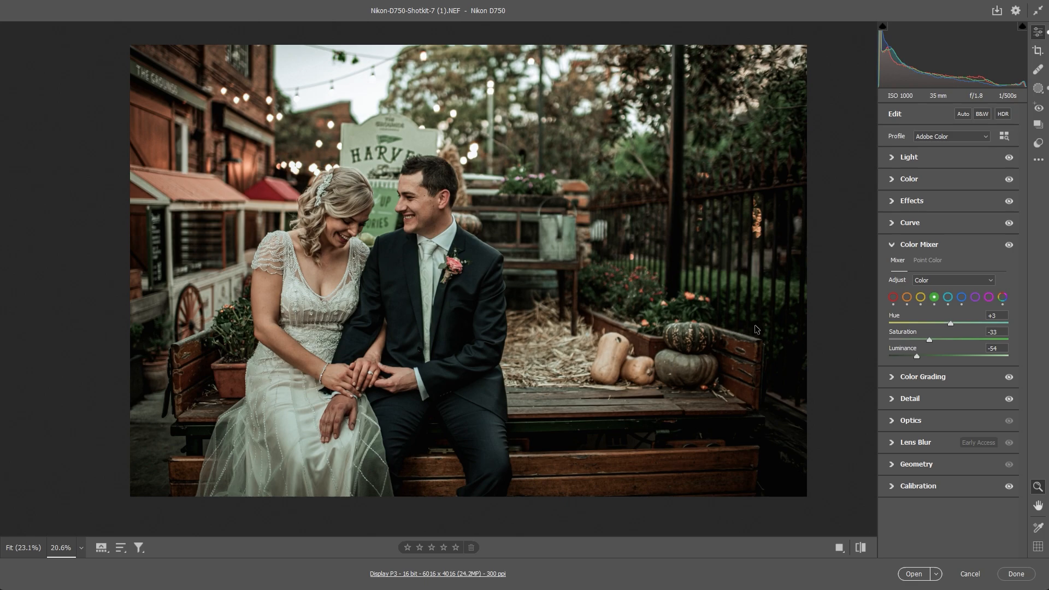
pyautogui.click(948, 297)
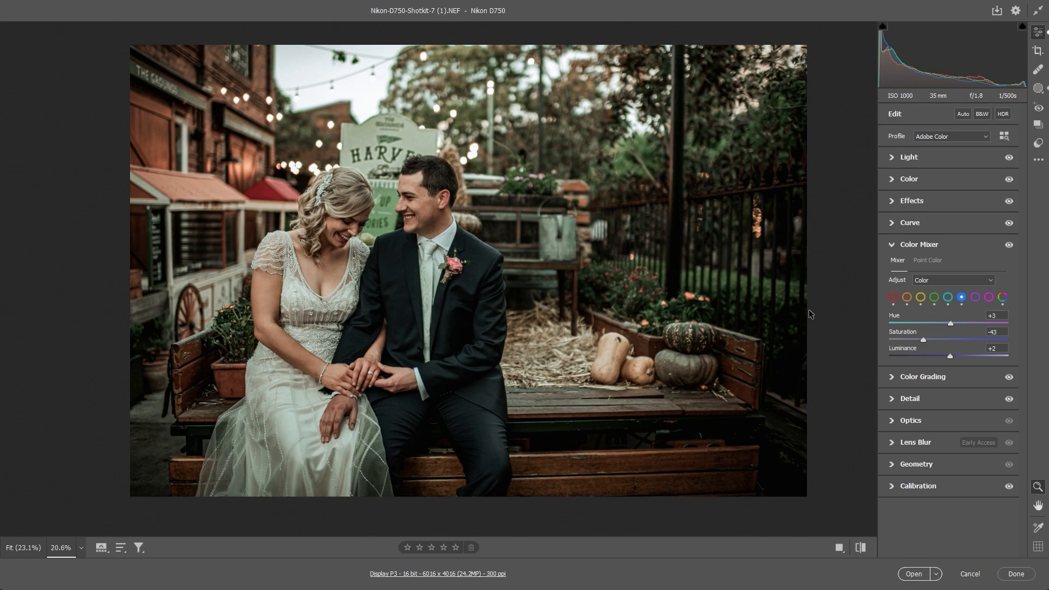
# - Review the preset's Color Grading for midtones, shadows and highlights, and its Detail settings for sharpening and noise reduction
pyautogui.click(923, 377)
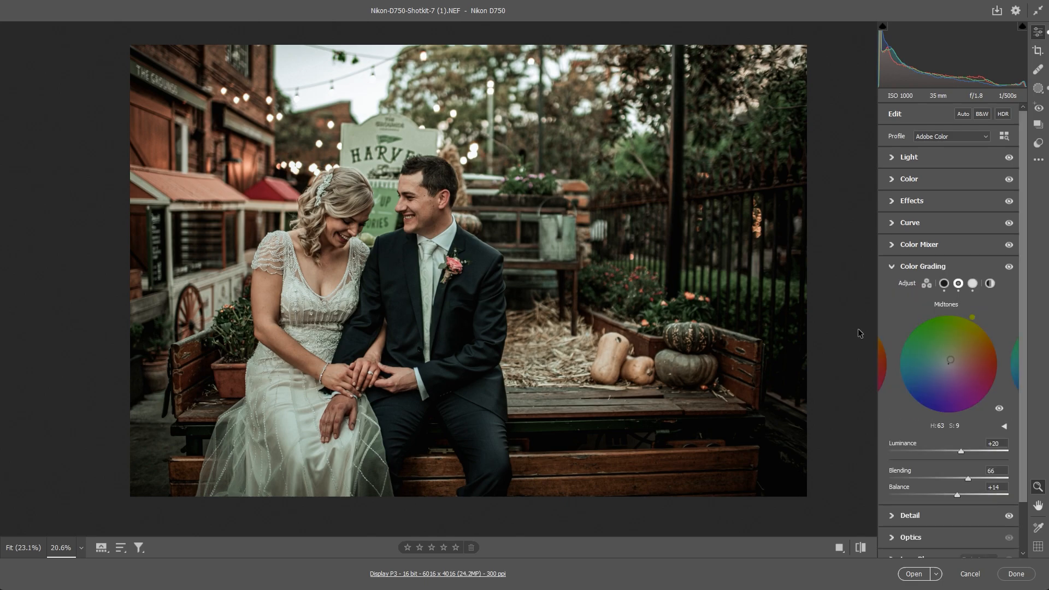
pyautogui.click(927, 284)
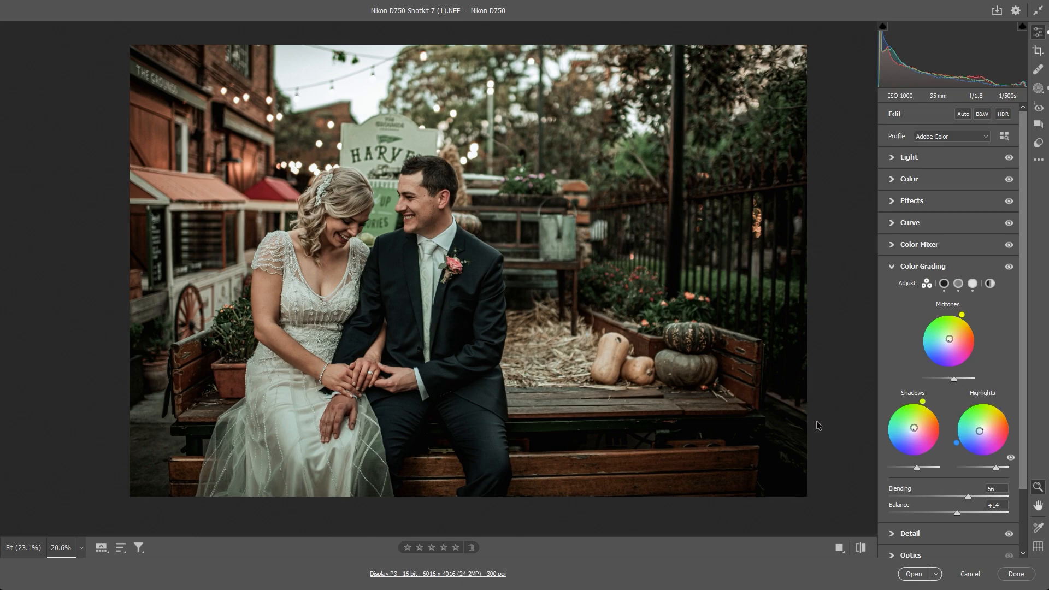
pyautogui.scroll(-1, 901, 439)
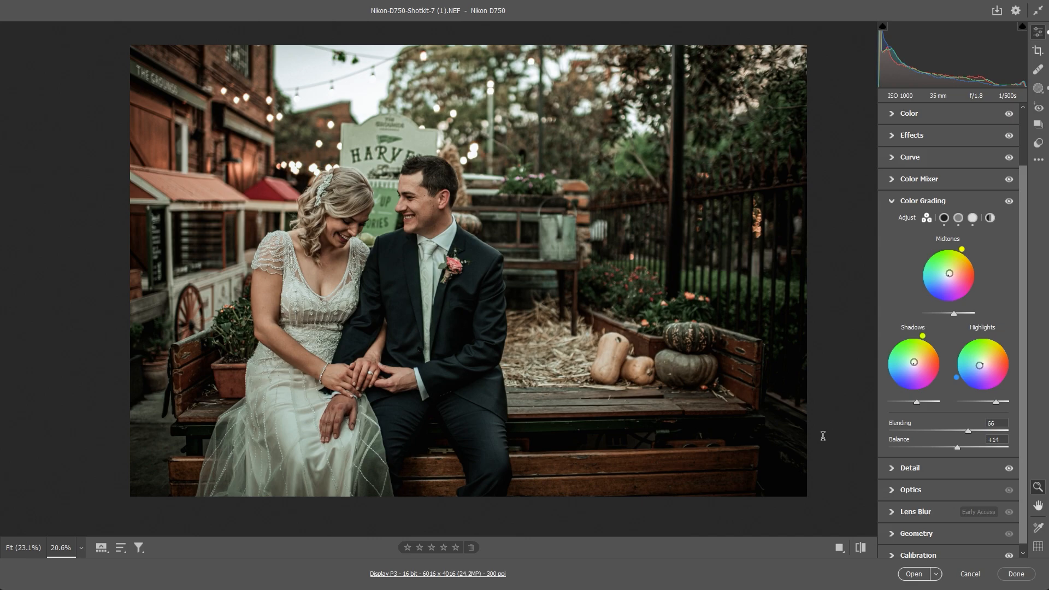
pyautogui.click(916, 468)
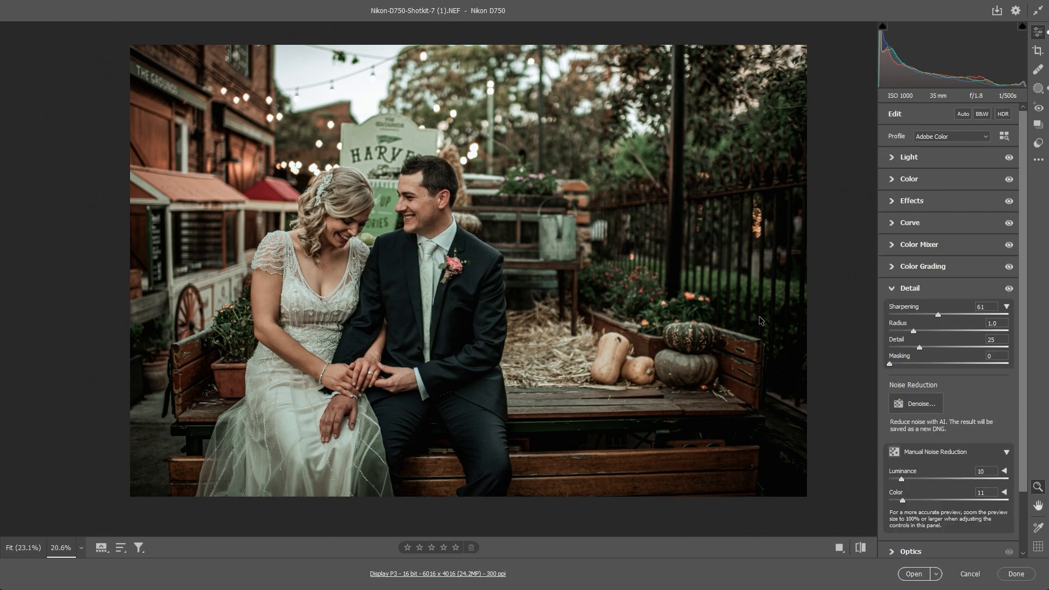
pyautogui.scroll(-3, 765, 349)
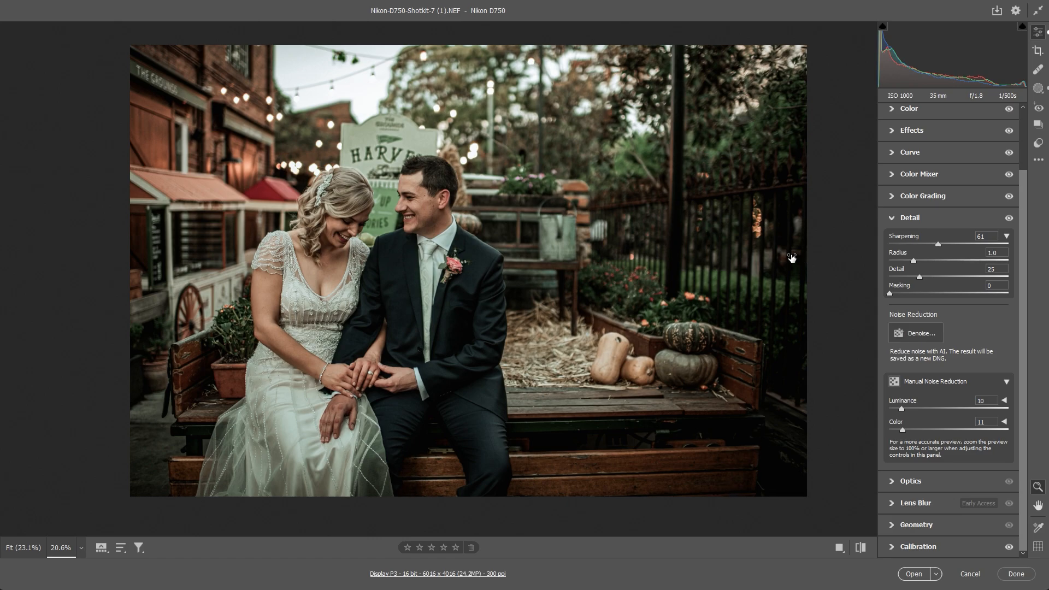
pyautogui.click(910, 218)
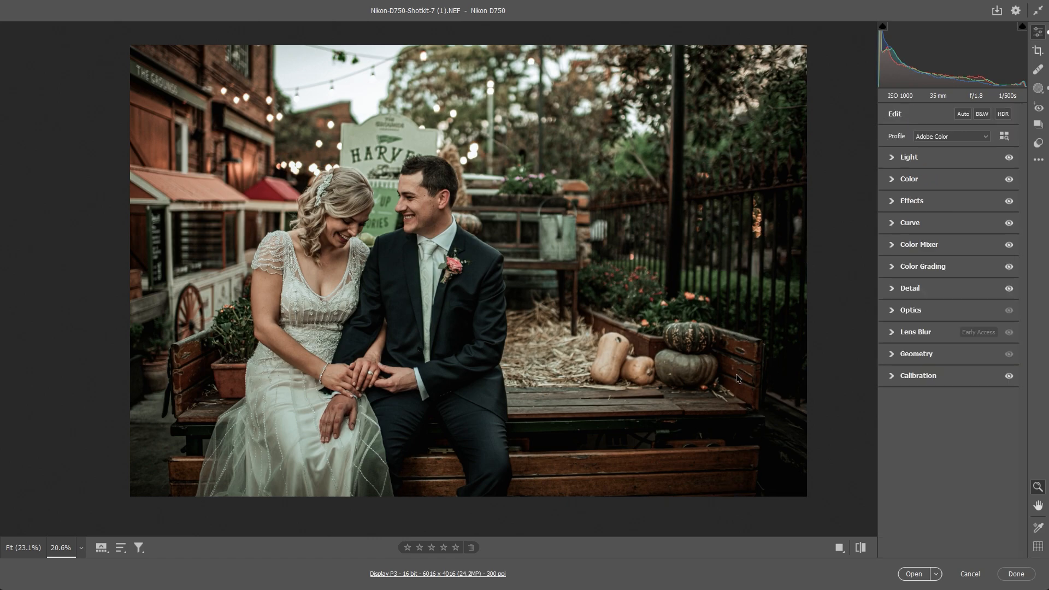
# - Try a higher Green Primary hue in the camera calibration, and return it to the preset's value
pyautogui.click(918, 375)
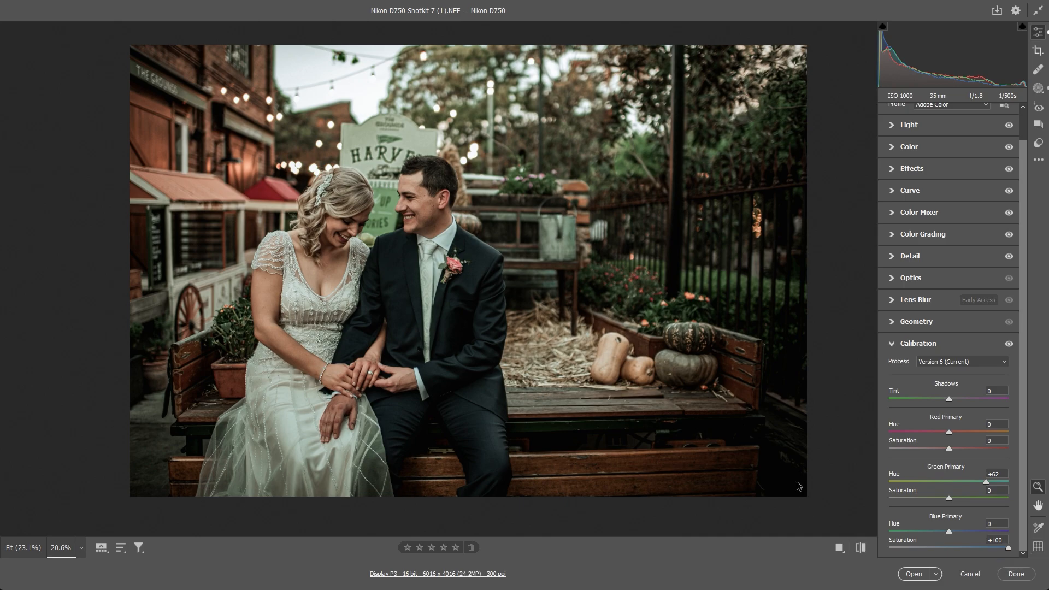
pyautogui.moveTo(986, 482)
pyautogui.mouseDown()
pyautogui.moveTo(928, 482)
pyautogui.moveTo(1009, 482)
pyautogui.mouseUp()
pyautogui.moveTo(1002, 482); pyautogui.dragTo(987, 482)
# - Toggle the preview to the default settings for a before/after comparison of the cinematic grade
pyautogui.press('\\')
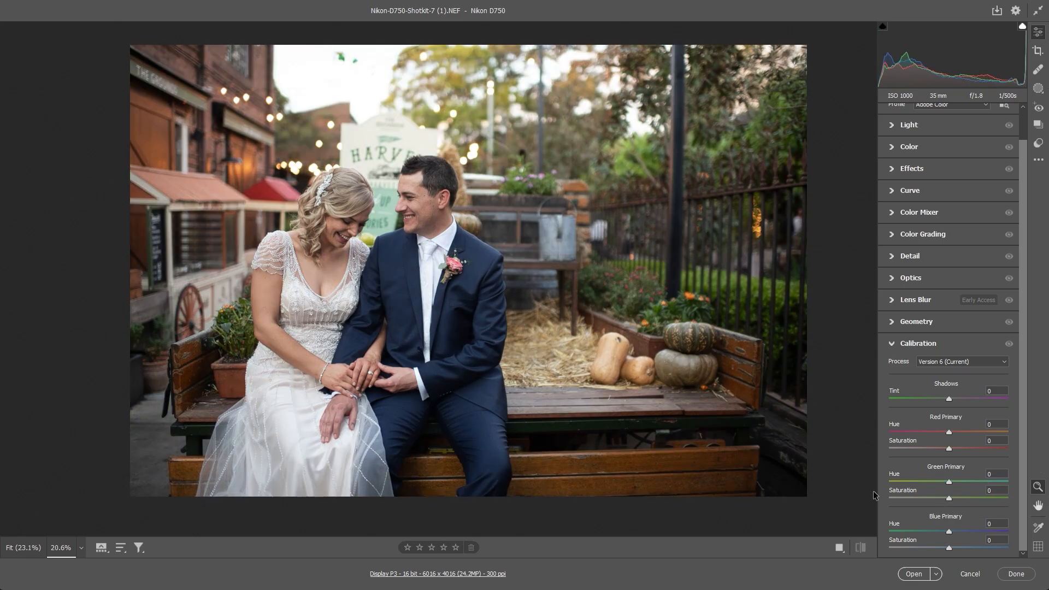
# - Restore the edited preview and review Mask 1's radial gradient, showing its overlay and examining its light and color adjustments
pyautogui.press('\\')
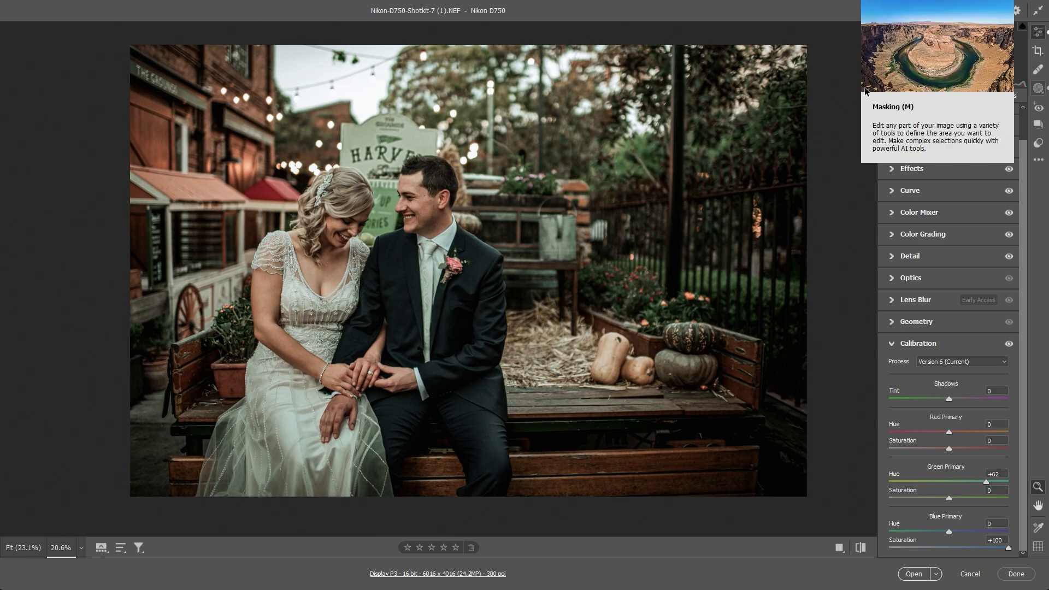
pyautogui.press('m')
pyautogui.click(896, 253)
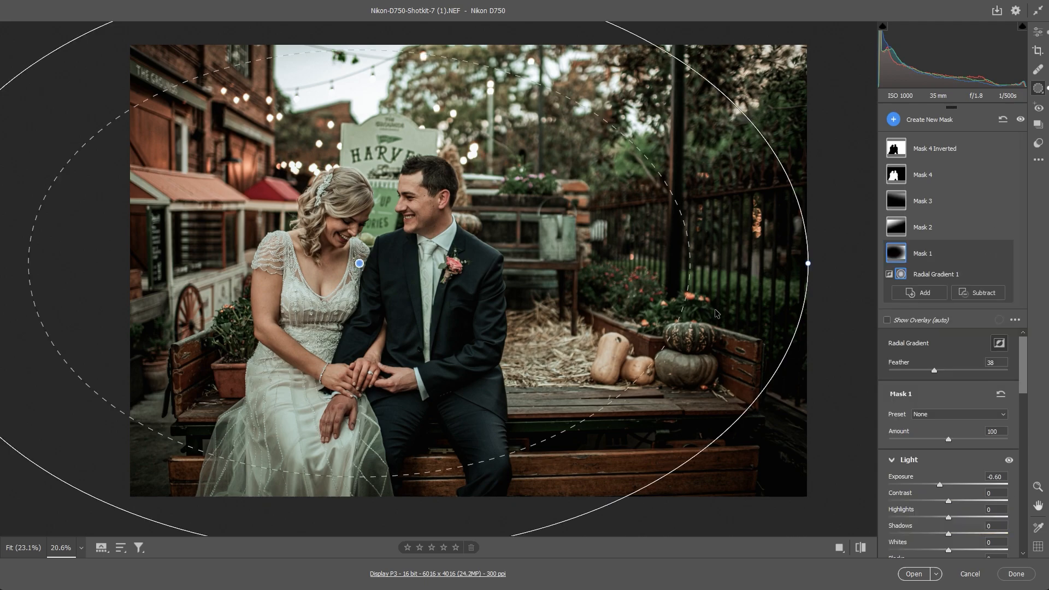
pyautogui.click(887, 319)
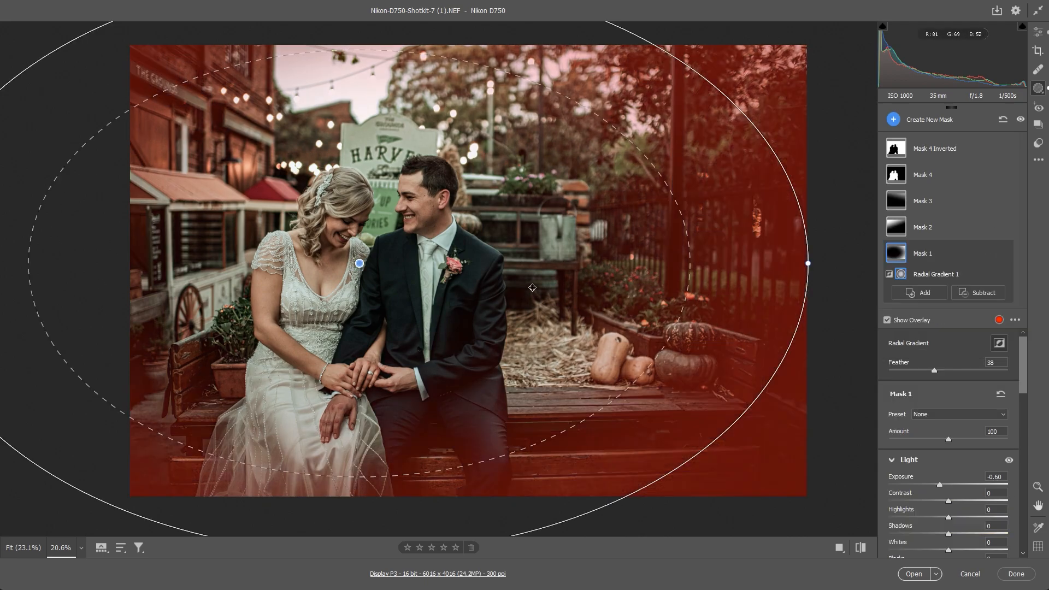
pyautogui.scroll(-2, 786, 432)
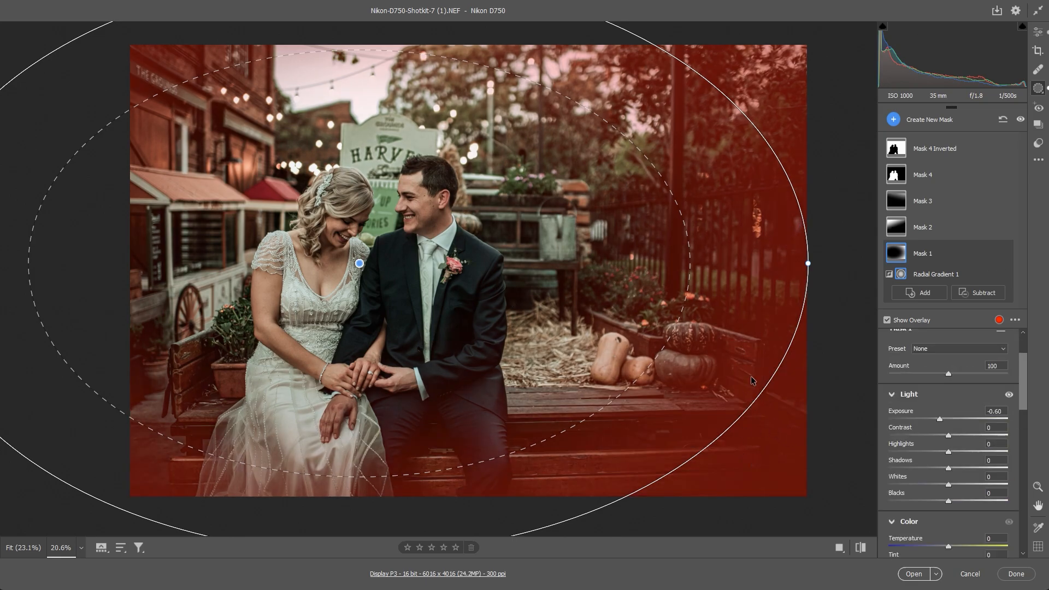
pyautogui.scroll(-4, 769, 419)
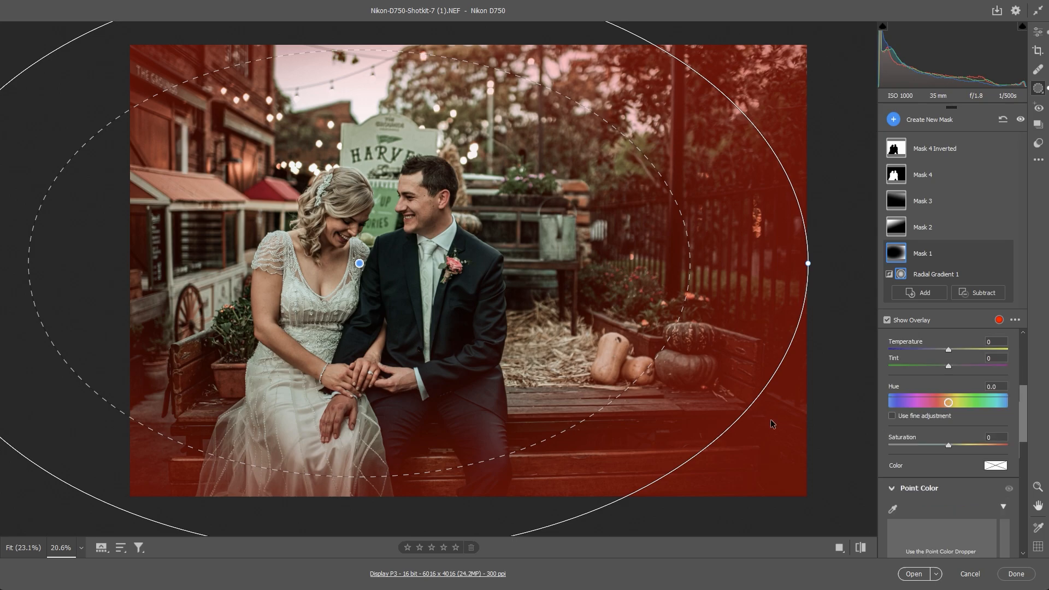
pyautogui.scroll(5, 772, 419)
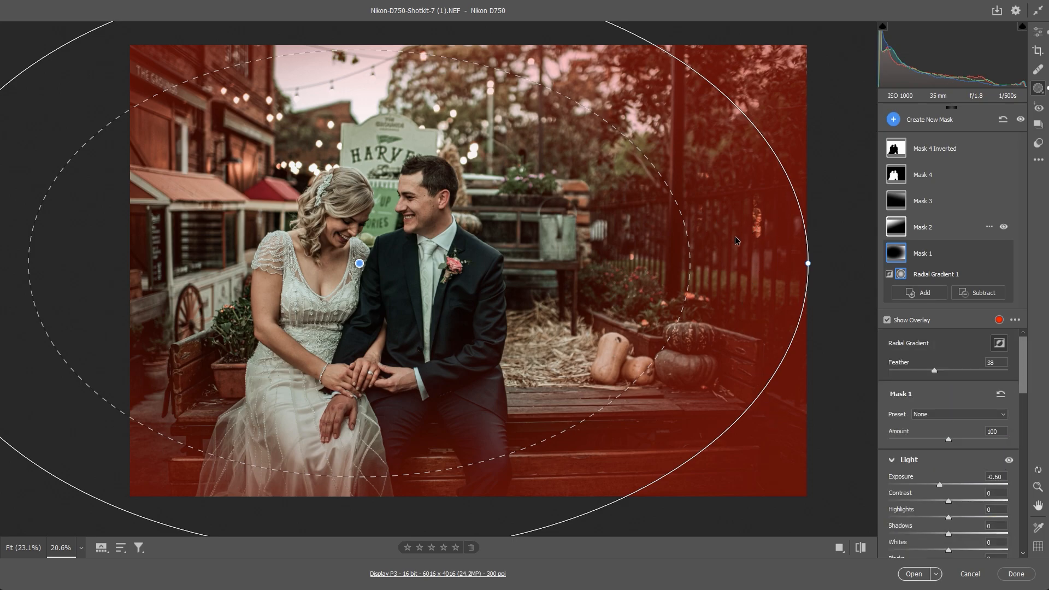
# - Review Mask 2's linear gradient and, with the mask overlay hidden, compare the photo with this mask switched off and on
pyautogui.click(898, 227)
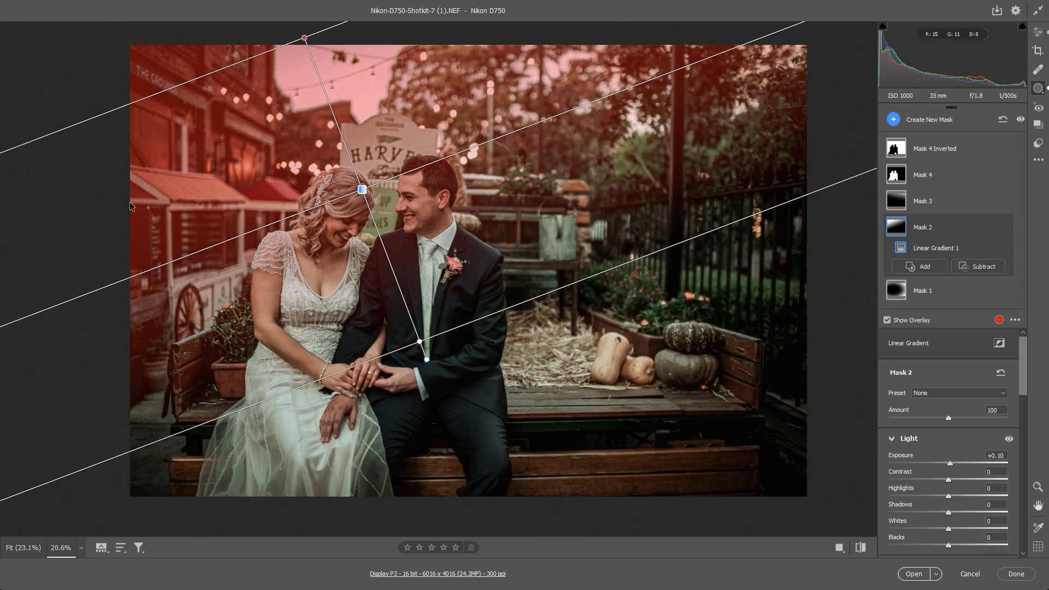
pyautogui.click(1003, 227)
pyautogui.click(1004, 226)
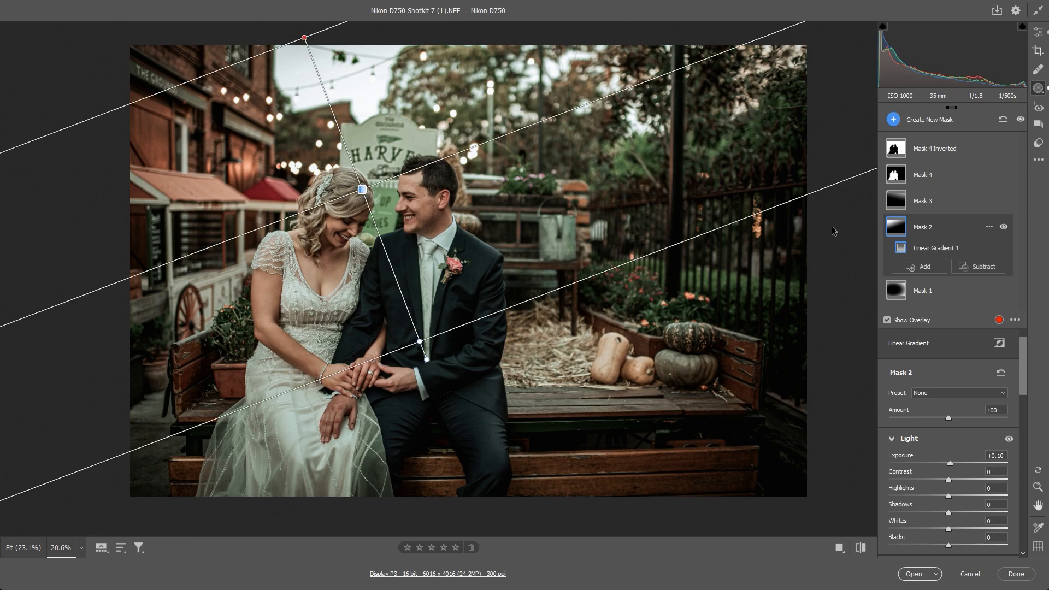
pyautogui.click(1004, 227)
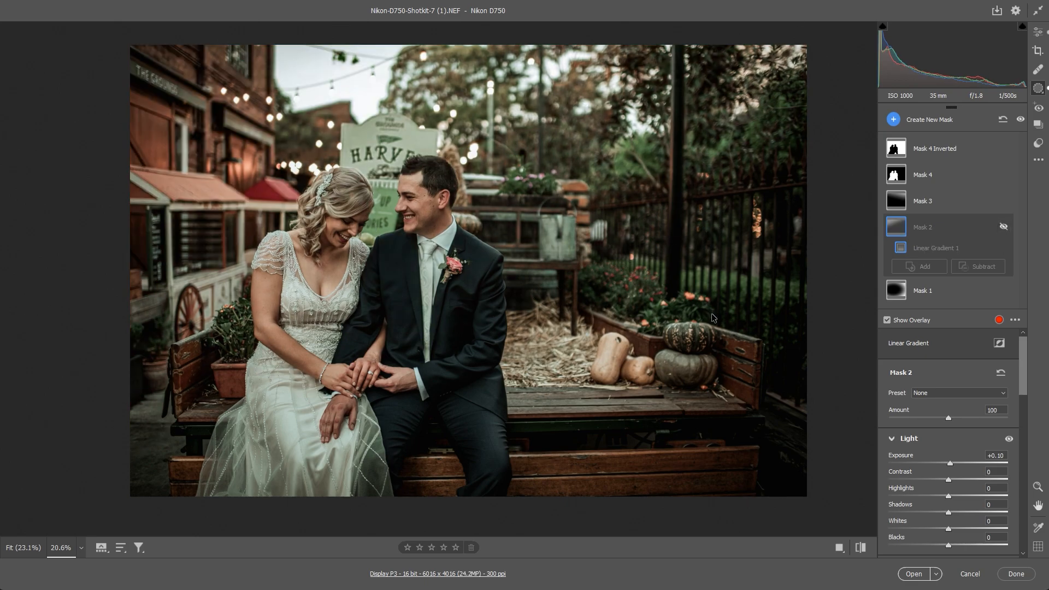
pyautogui.click(887, 320)
pyautogui.click(1004, 226)
pyautogui.click(1004, 227)
pyautogui.click(1004, 227)
pyautogui.click(1004, 227)
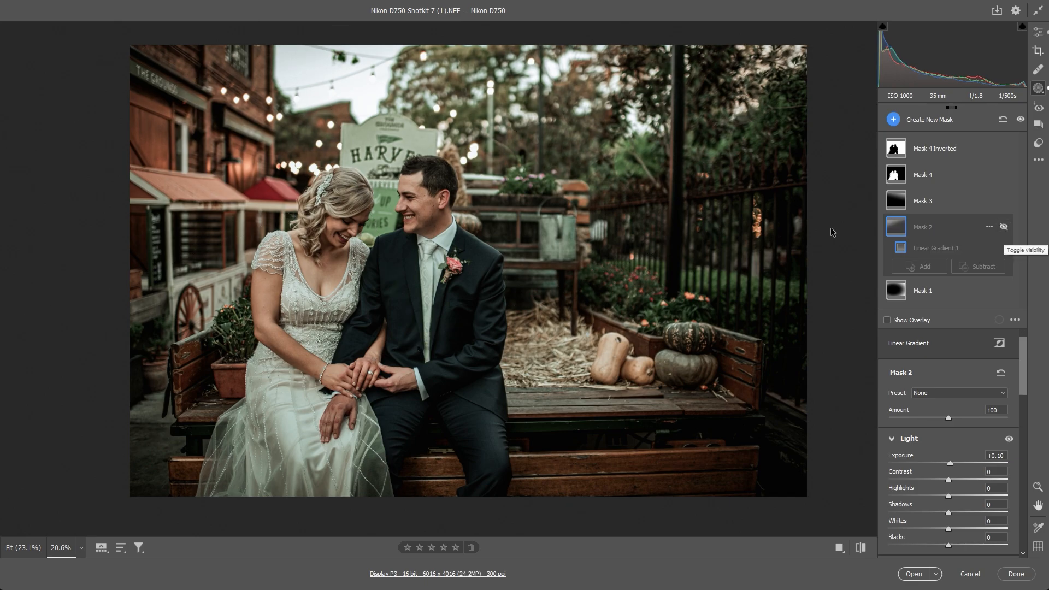
pyautogui.click(1004, 227)
pyautogui.click(1004, 227)
pyautogui.click(1003, 227)
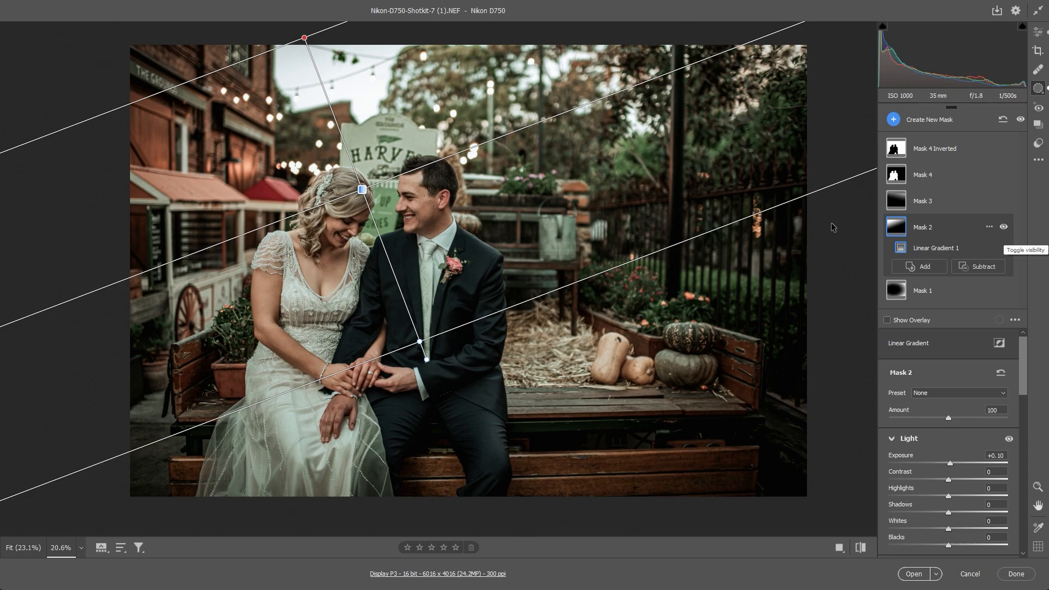
# - Compare the photo with Mask 3 switched off and on
pyautogui.click(1004, 200)
pyautogui.click(1004, 201)
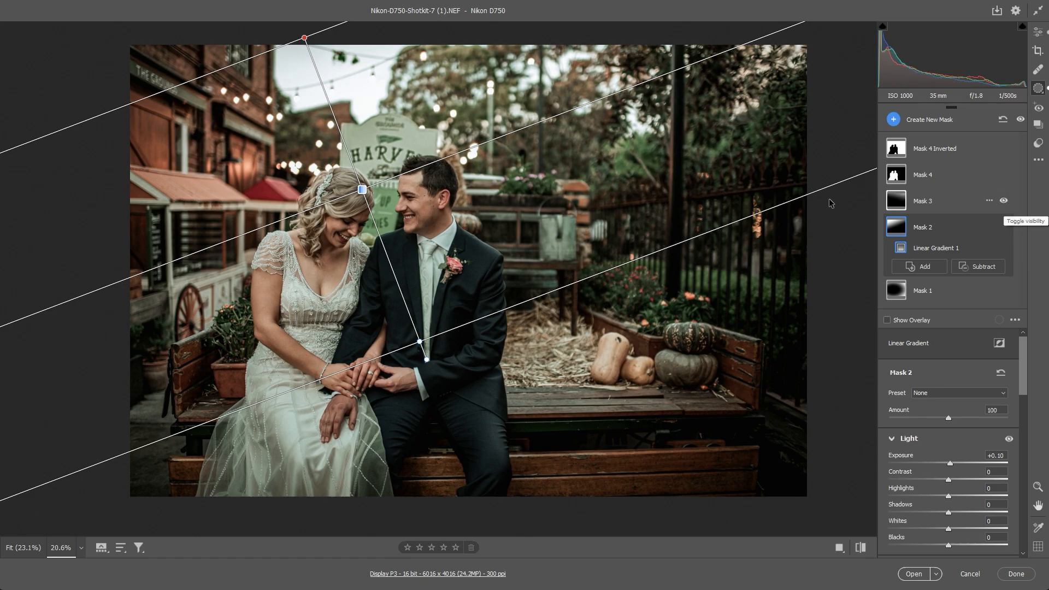
pyautogui.click(1004, 200)
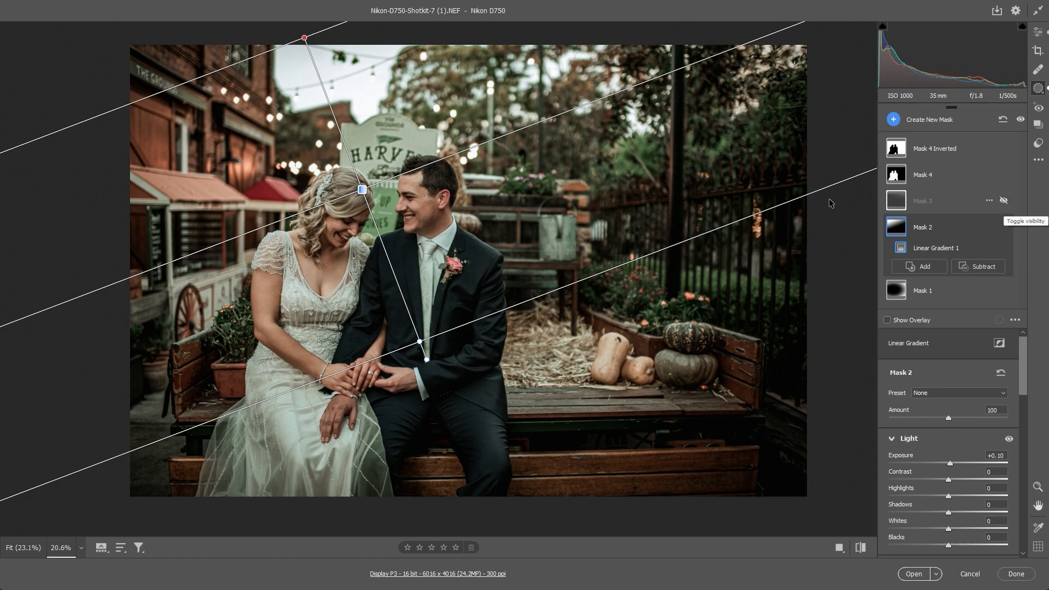
pyautogui.click(1004, 200)
# - Review the light and color adjustments of the people mask, Mask 4, and compare the photo with it off and on
pyautogui.doubleClick(923, 175)
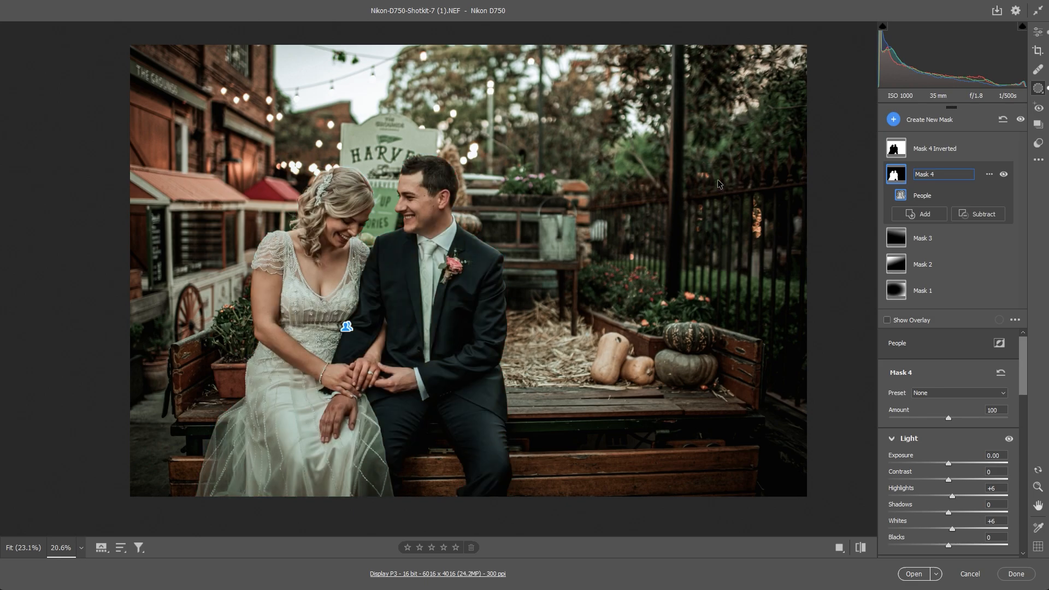
pyautogui.click(825, 481)
pyautogui.scroll(-2, 789, 498)
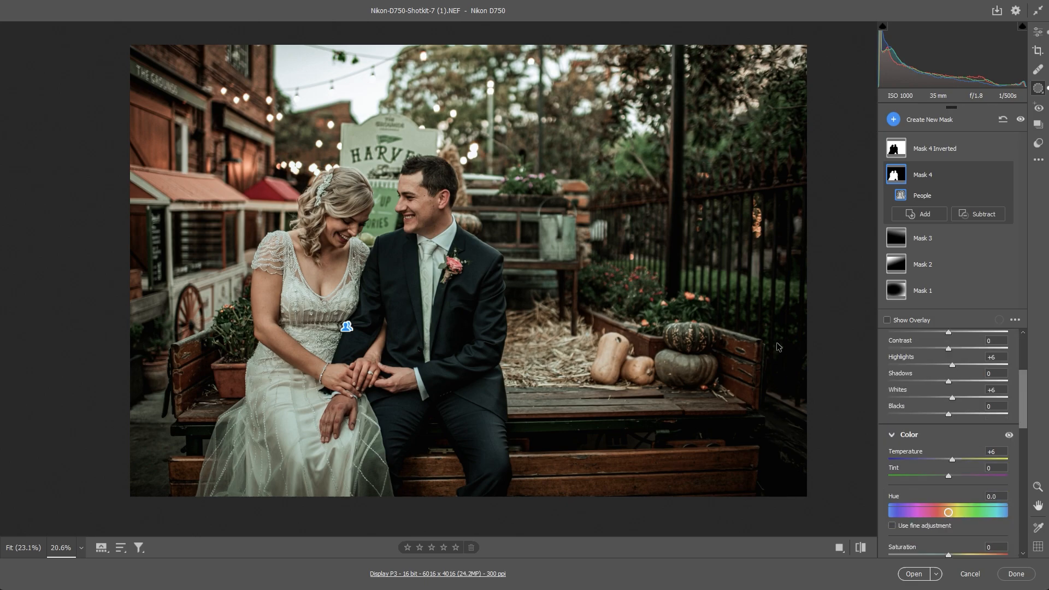
pyautogui.scroll(2, 779, 347)
pyautogui.click(1004, 175)
pyautogui.click(1004, 174)
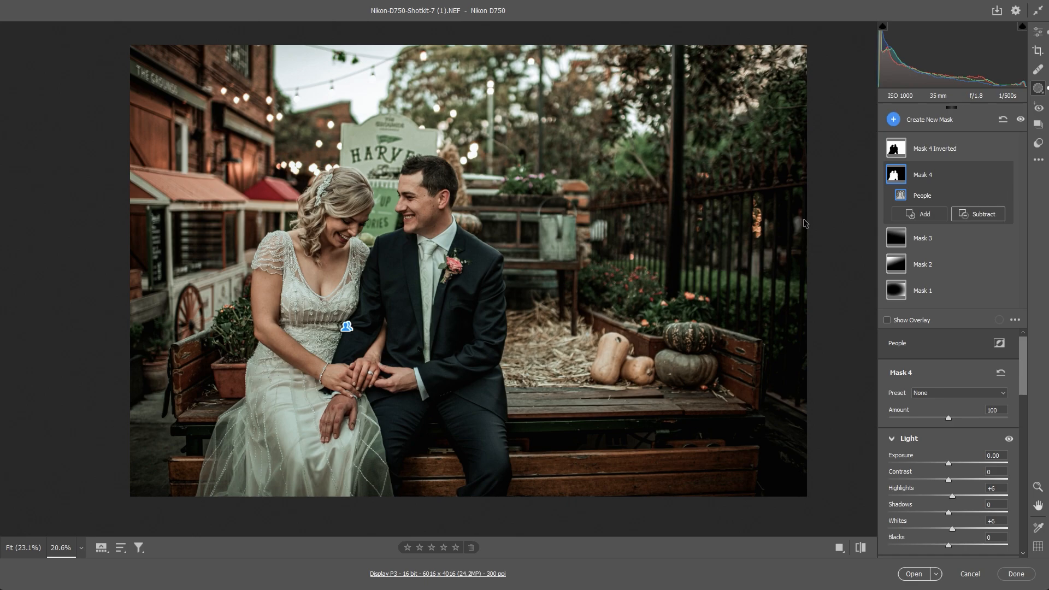
# - Select Mask 4 Inverted, look at Mask 4's duplicate and invert options, and check the inverted mask's coverage with the overlay
pyautogui.click(956, 149)
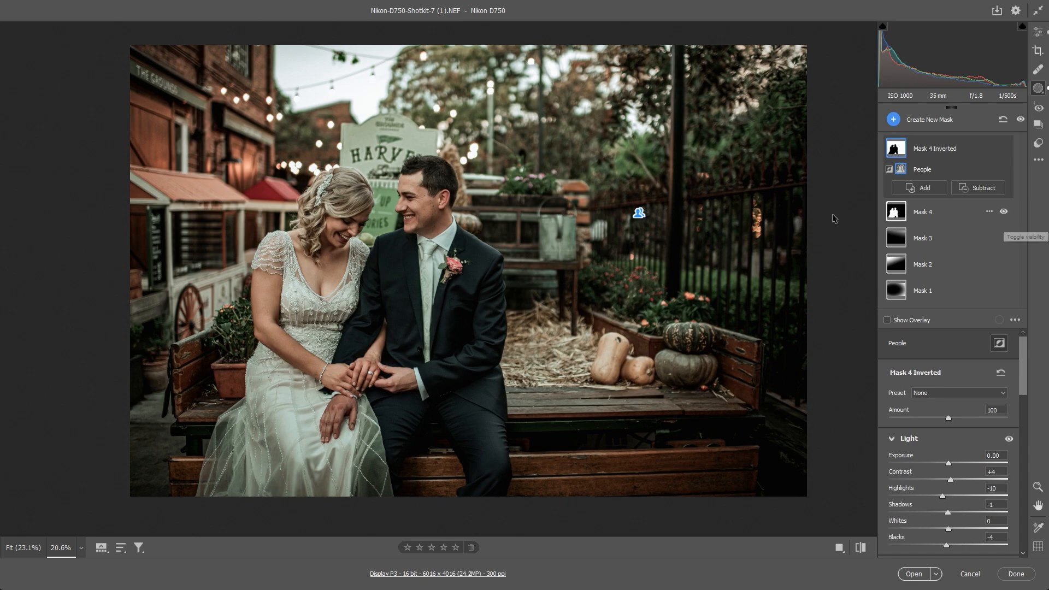
pyautogui.click(989, 212)
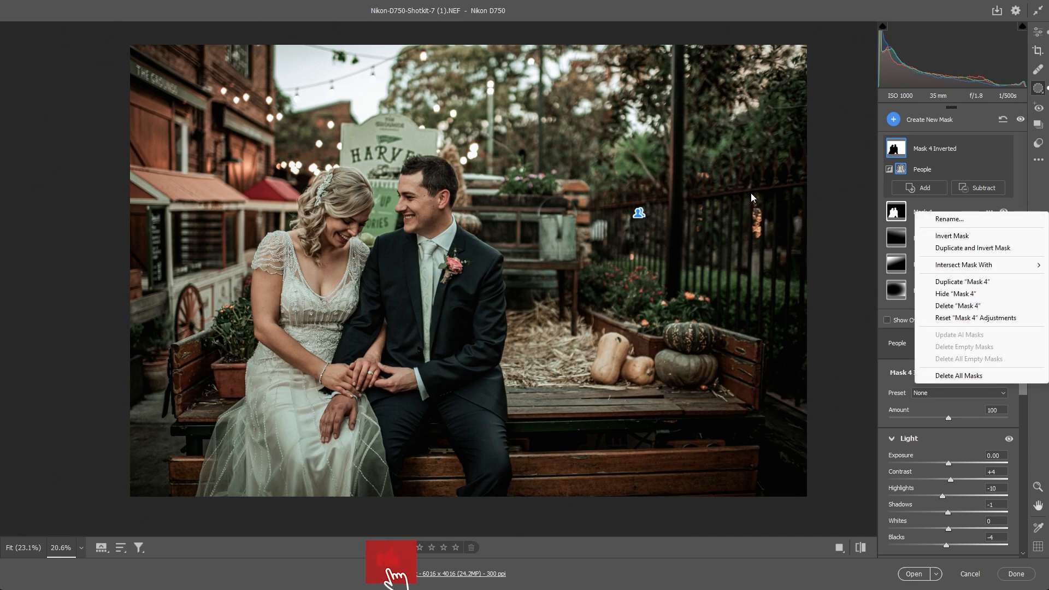
pyautogui.click(749, 153)
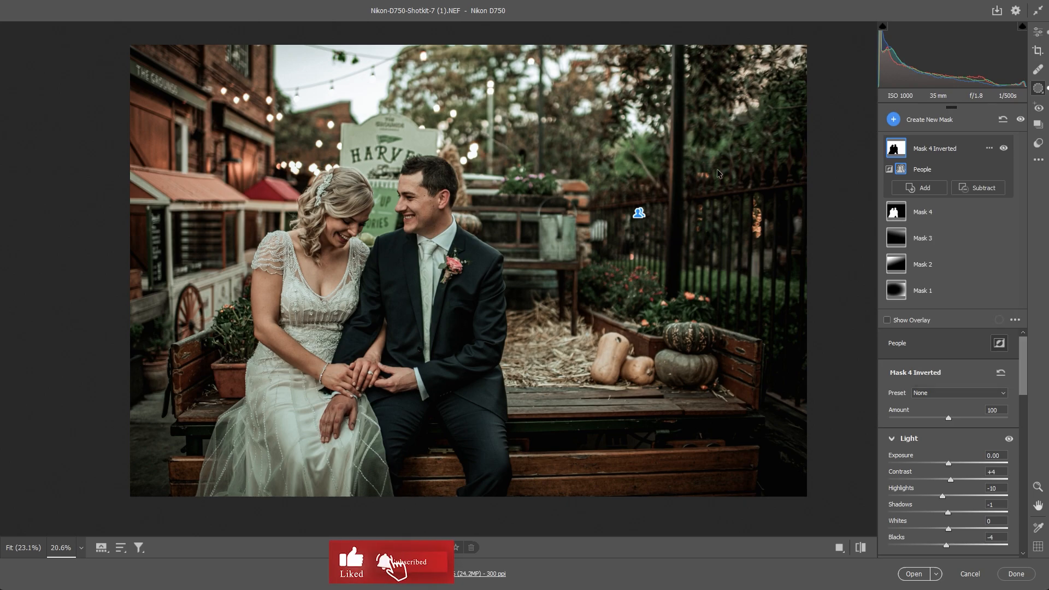
pyautogui.click(887, 319)
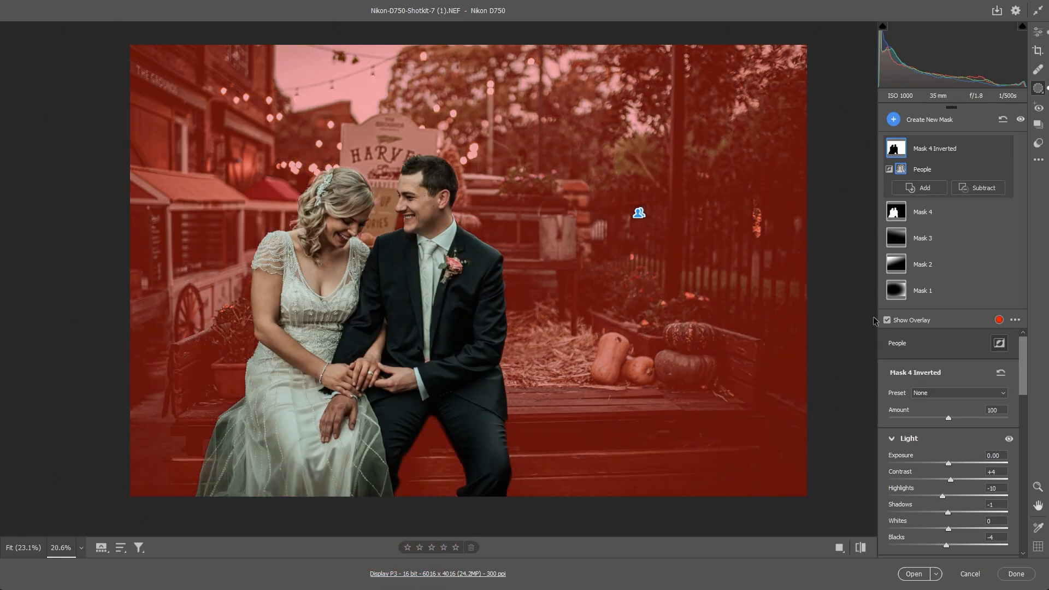
pyautogui.press('y')
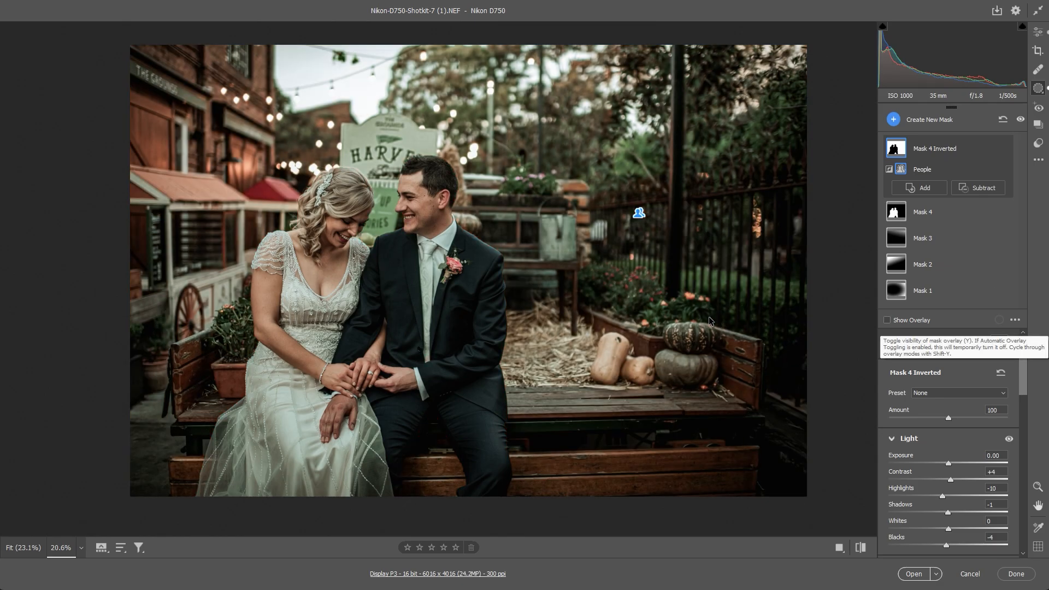
# - Review the Light, Color, Effects and Detail adjustments applied to the background through Mask 4 Inverted
pyautogui.scroll(-3, 827, 388)
pyautogui.scroll(3, 825, 387)
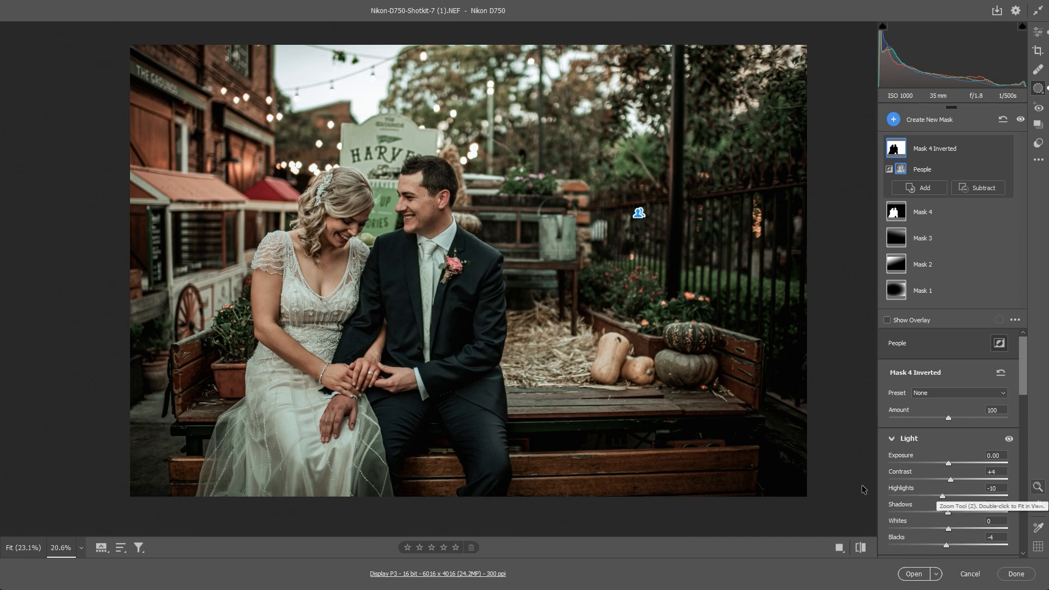
pyautogui.scroll(-2, 811, 472)
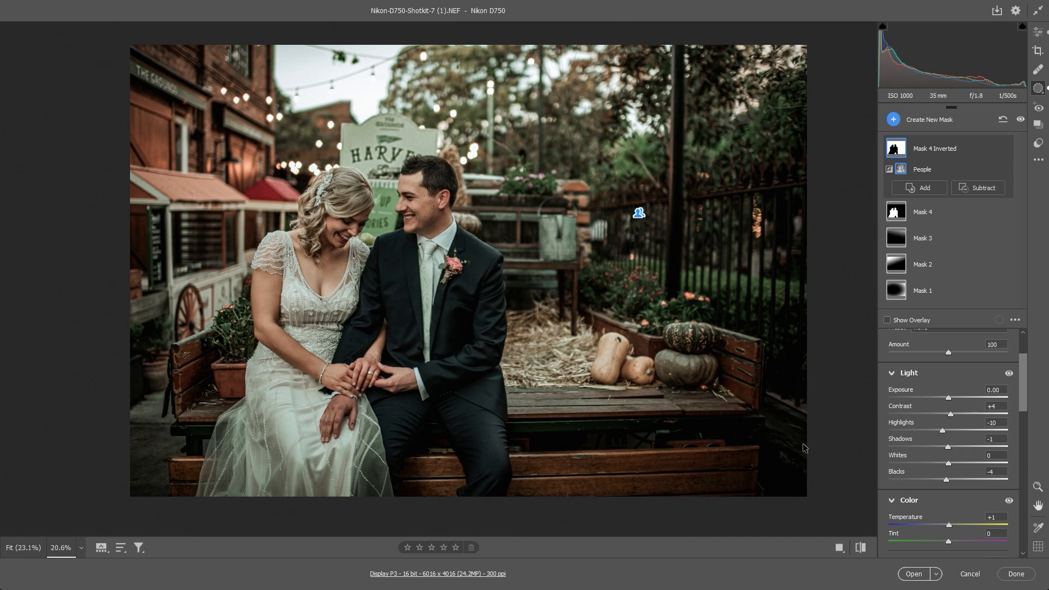
pyautogui.scroll(-3, 778, 473)
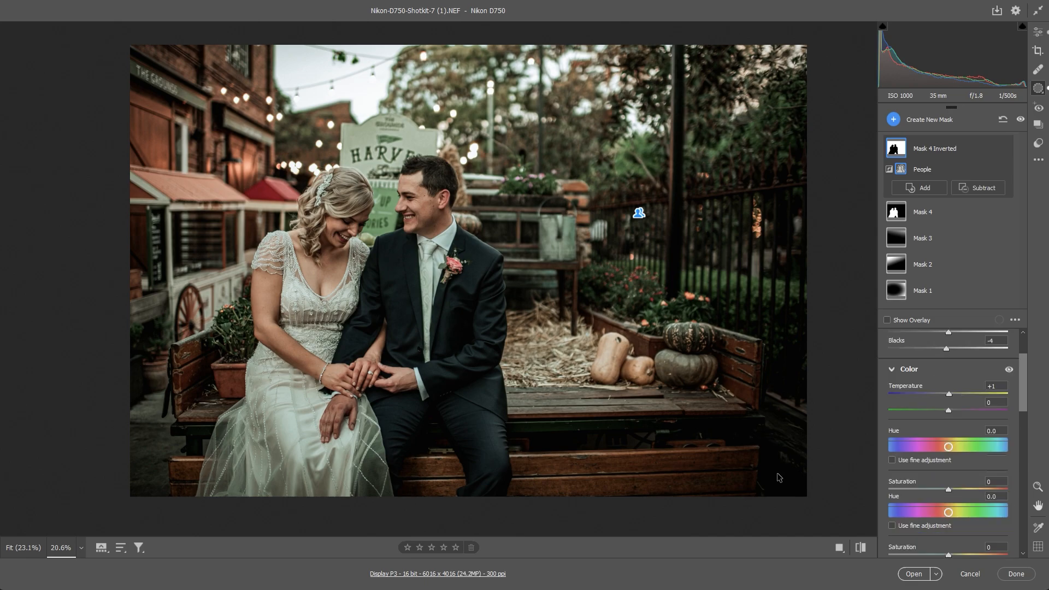
pyautogui.scroll(1, 778, 473)
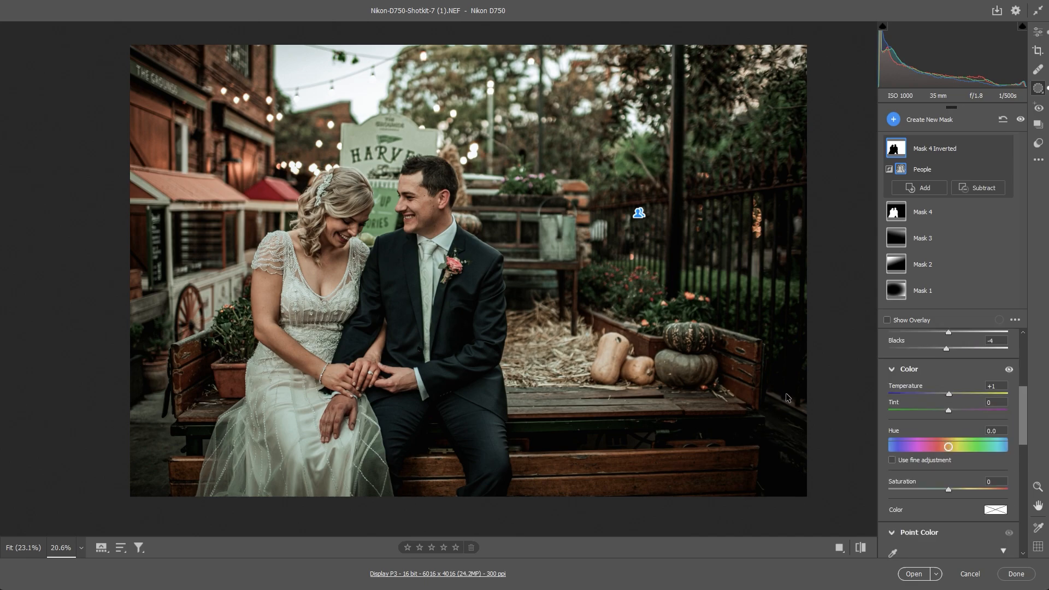
pyautogui.scroll(-5, 809, 440)
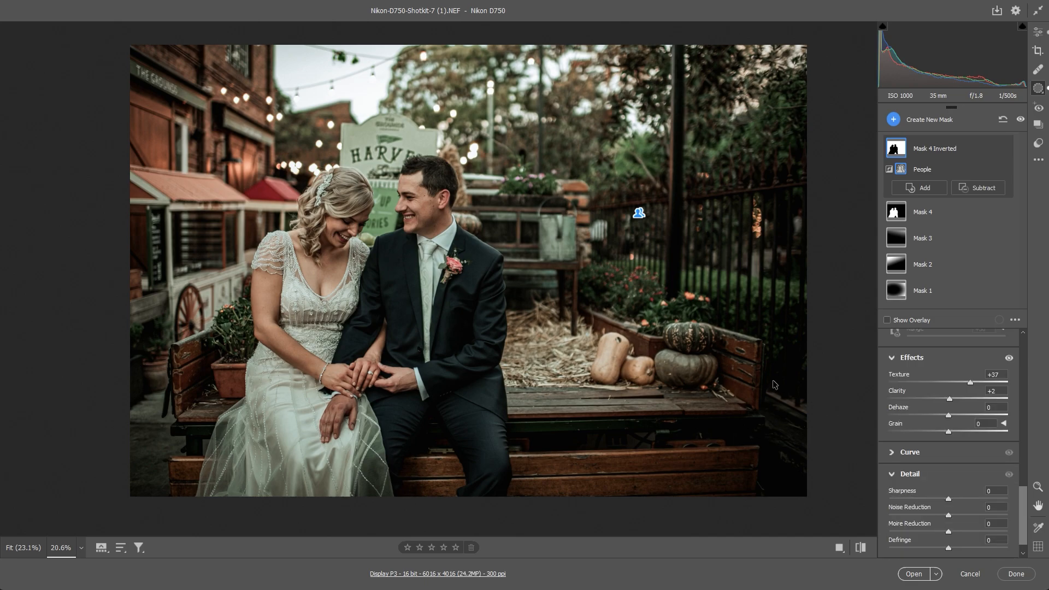
pyautogui.scroll(-2, 793, 398)
pyautogui.scroll(8, 793, 398)
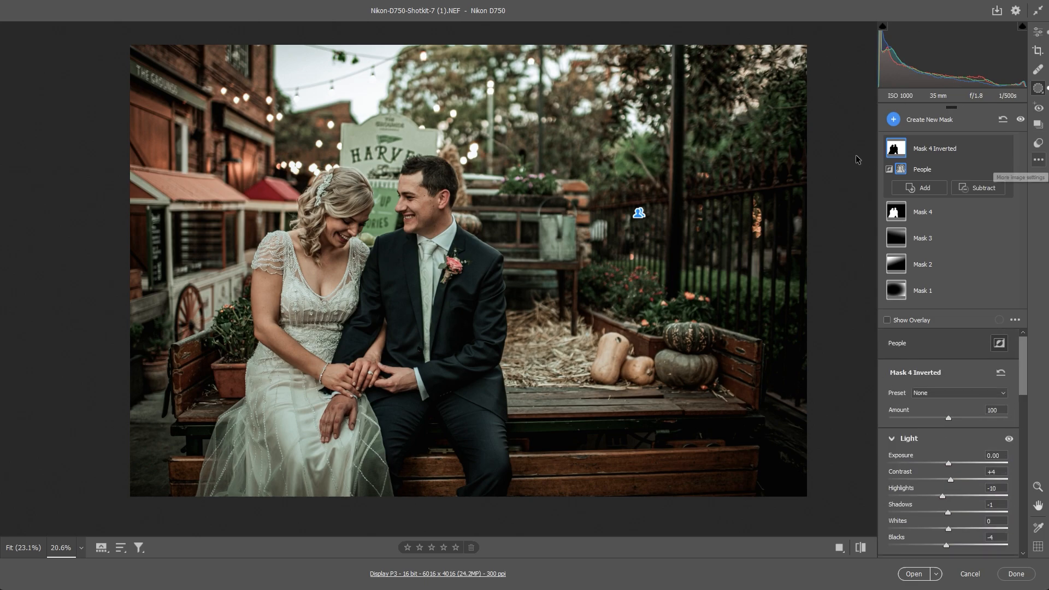
# - Save the current edit settings using the Default subset
pyautogui.click(1038, 159)
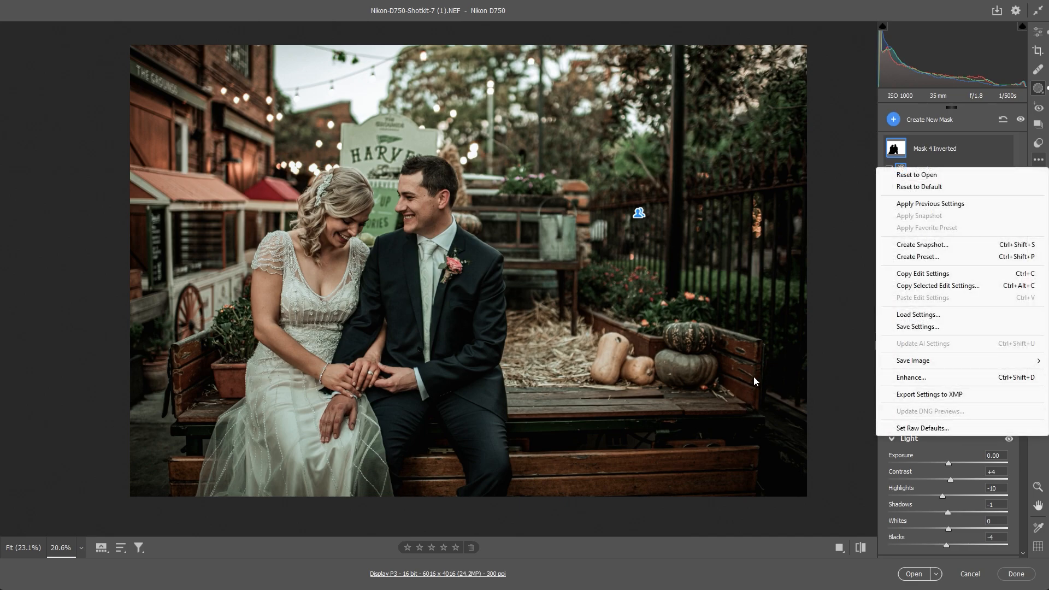
pyautogui.click(918, 327)
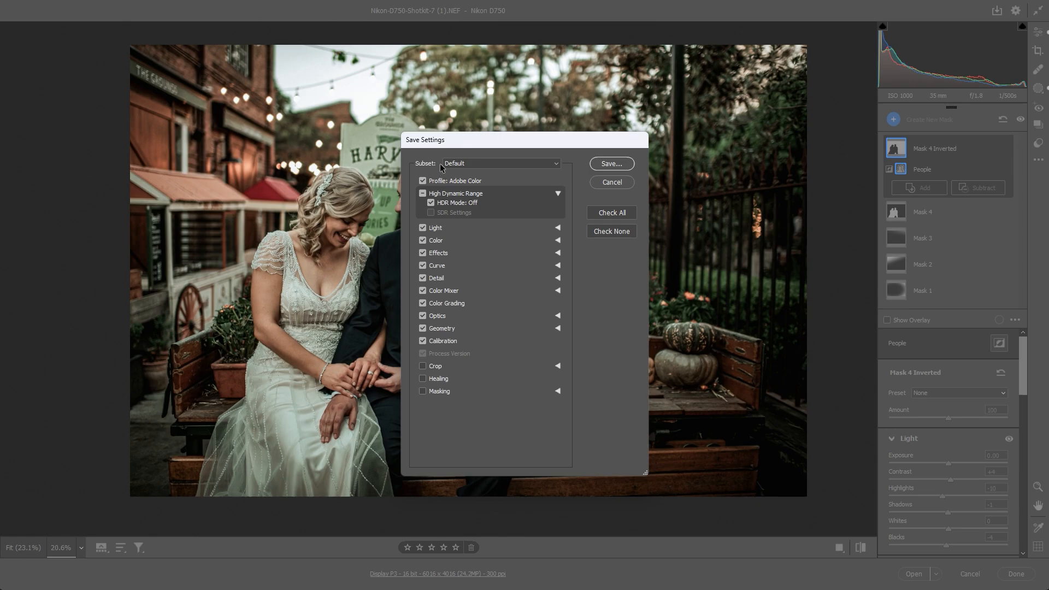
pyautogui.press('Return')
pyautogui.press('Return')
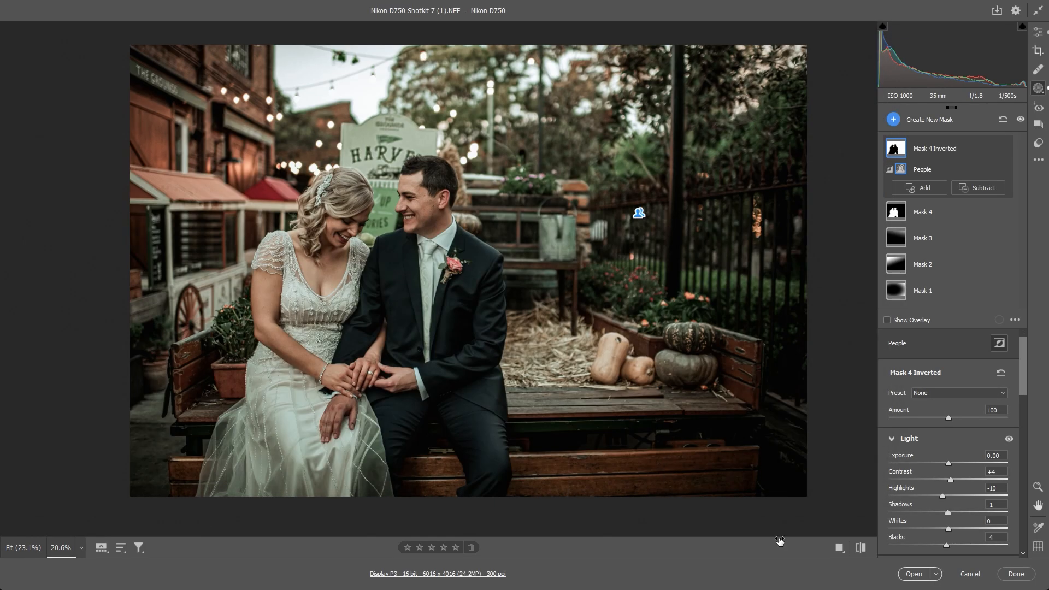
# - Open the graded wedding photo in Photoshop and show it enlarged in full-screen mode with the menu bar
pyautogui.press('Return')
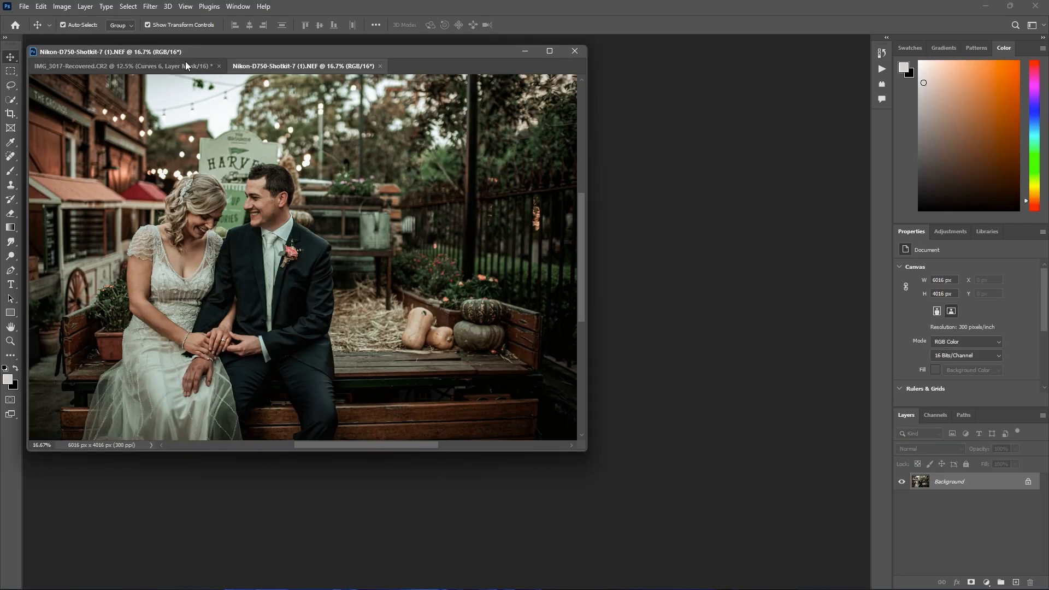
pyautogui.moveTo(185, 63); pyautogui.dragTo(153, 119)
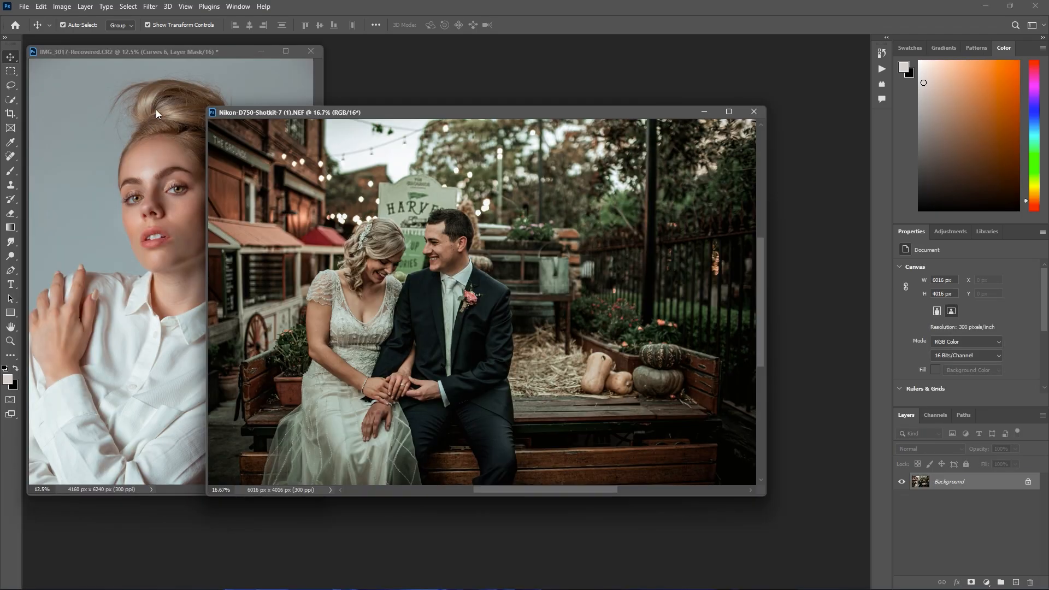
pyautogui.press('f')
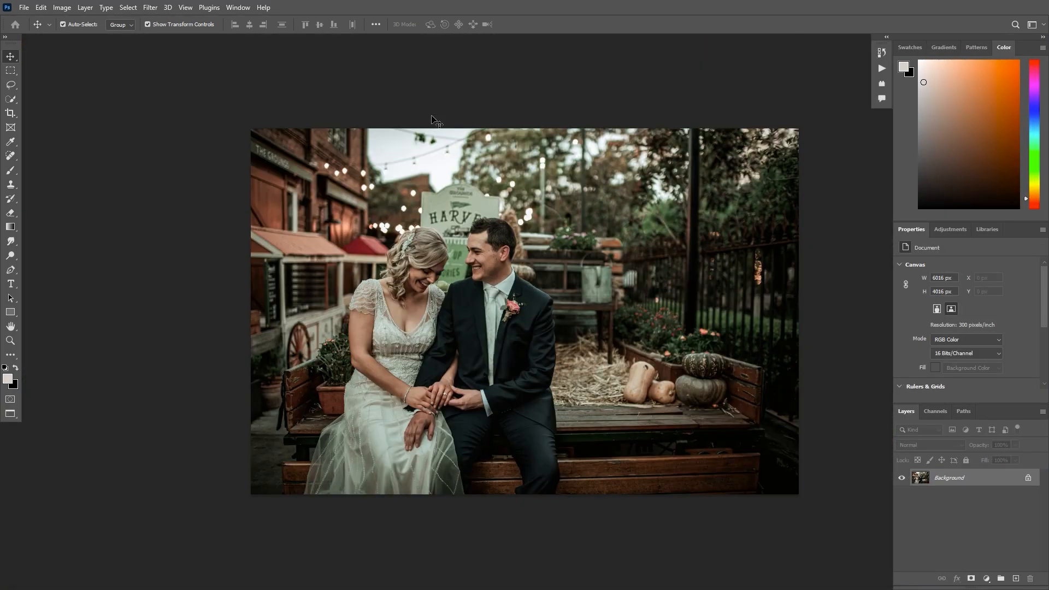
pyautogui.hotkey('ctrl', '+')
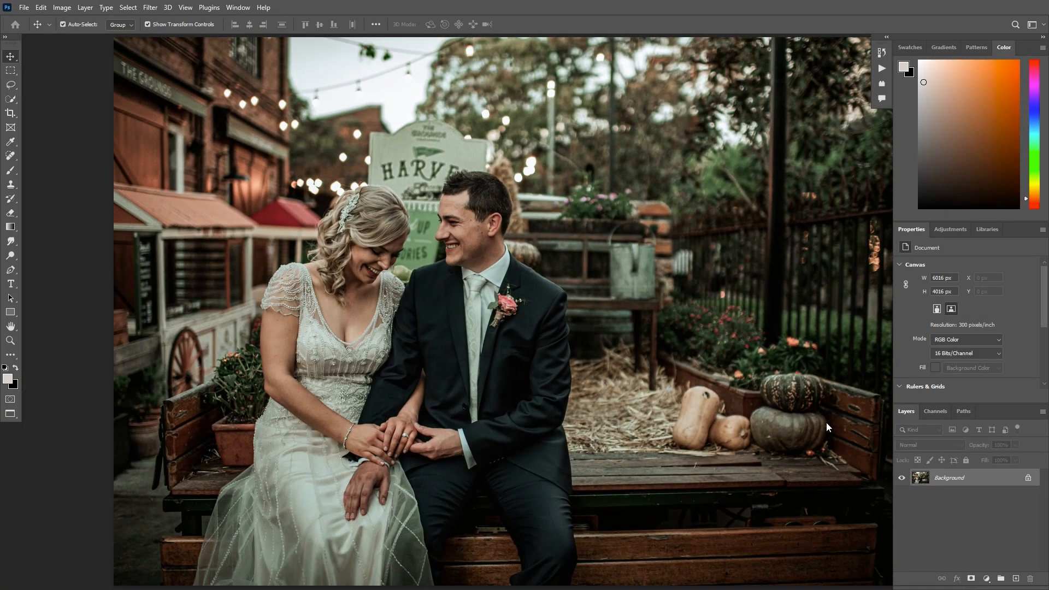
# - Add a Selective Color adjustment layer above the Background and fit the whole photo in view
pyautogui.click(987, 578)
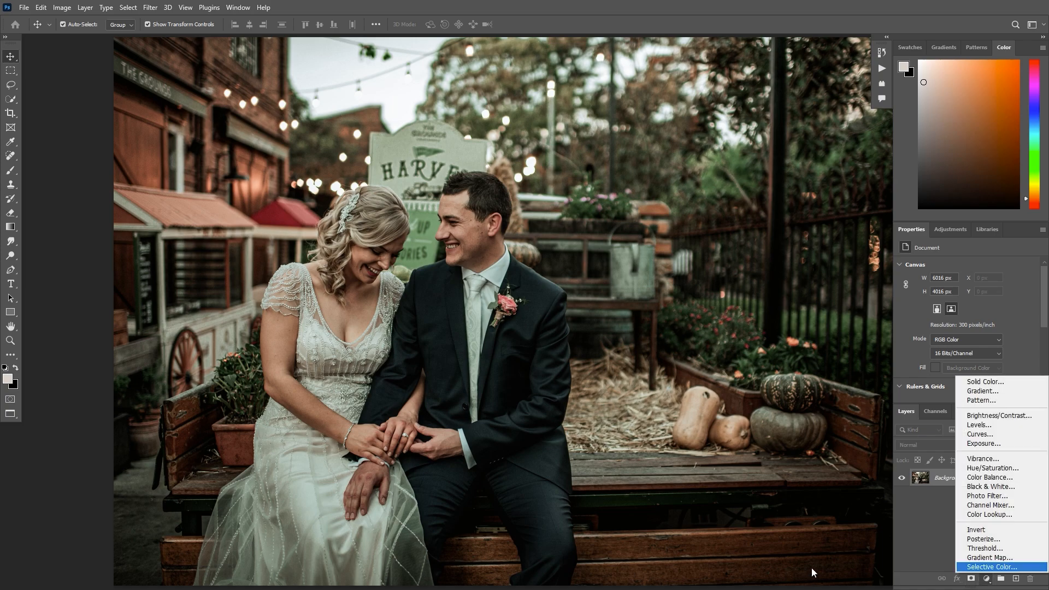
pyautogui.click(983, 568)
pyautogui.hotkey('ctrl', '-')
pyautogui.hotkey('ctrl', '+')
pyautogui.hotkey('ctrl', '-')
pyautogui.press('space')
pyautogui.moveTo(543, 299); pyautogui.dragTo(521, 267)
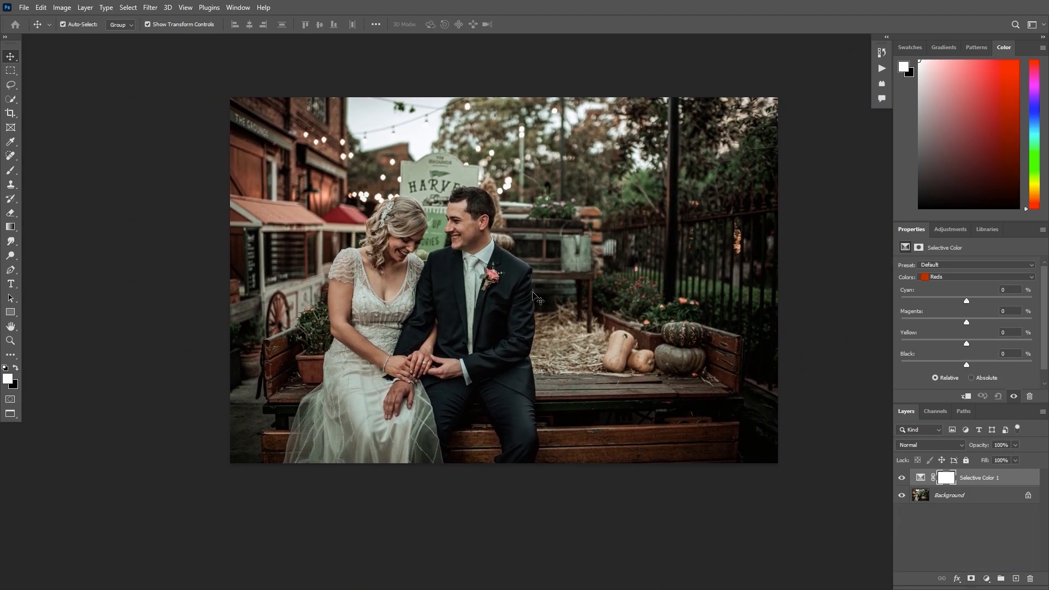
# - In the Selective Color Reds, slightly lower cyan and black and slightly raise magenta and yellow
pyautogui.moveTo(967, 301); pyautogui.dragTo(962, 301)
pyautogui.moveTo(967, 323)
pyautogui.mouseDown()
pyautogui.moveTo(956, 323)
pyautogui.moveTo(981, 322)
pyautogui.mouseUp()
pyautogui.moveTo(806, 322)
pyautogui.mouseDown()
pyautogui.moveTo(775, 321)
pyautogui.moveTo(797, 324)
pyautogui.mouseUp()
pyautogui.moveTo(792, 345)
pyautogui.mouseDown()
pyautogui.moveTo(779, 344)
pyautogui.moveTo(808, 344)
pyautogui.moveTo(765, 344)
pyautogui.moveTo(777, 344)
pyautogui.mouseUp()
pyautogui.moveTo(782, 343)
pyautogui.mouseDown()
pyautogui.moveTo(811, 343)
pyautogui.moveTo(799, 346)
pyautogui.mouseUp()
pyautogui.moveTo(792, 362)
pyautogui.mouseDown()
pyautogui.moveTo(775, 362)
pyautogui.moveTo(789, 366)
pyautogui.mouseUp()
# - In the Selective Color Whites, set black to -12% and slightly reduce yellow and cyan
pyautogui.click(782, 277)
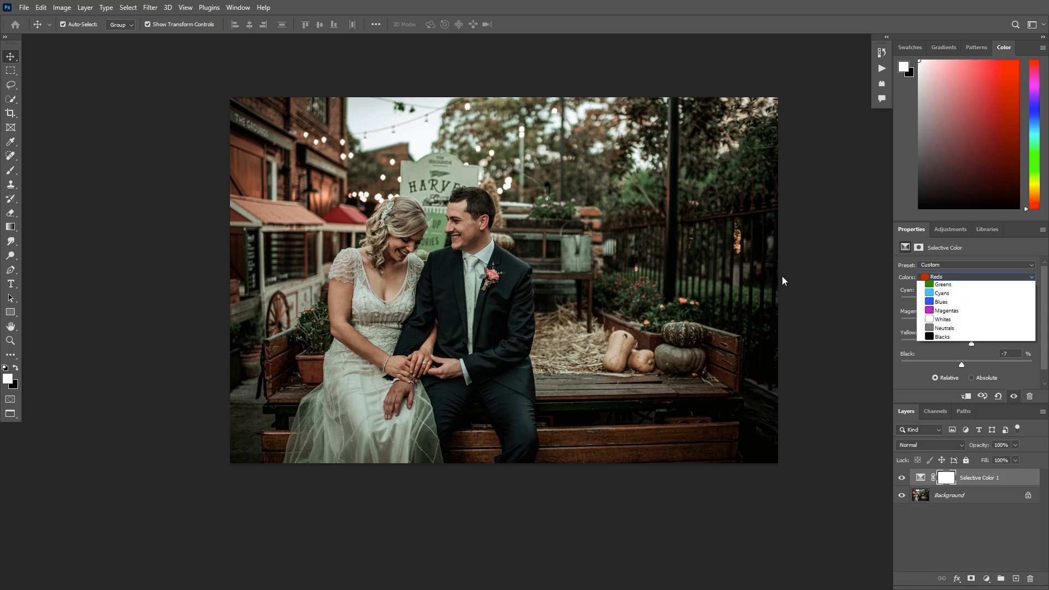
pyautogui.click(777, 339)
pyautogui.moveTo(789, 365)
pyautogui.mouseDown()
pyautogui.moveTo(761, 365)
pyautogui.moveTo(786, 362)
pyautogui.mouseUp()
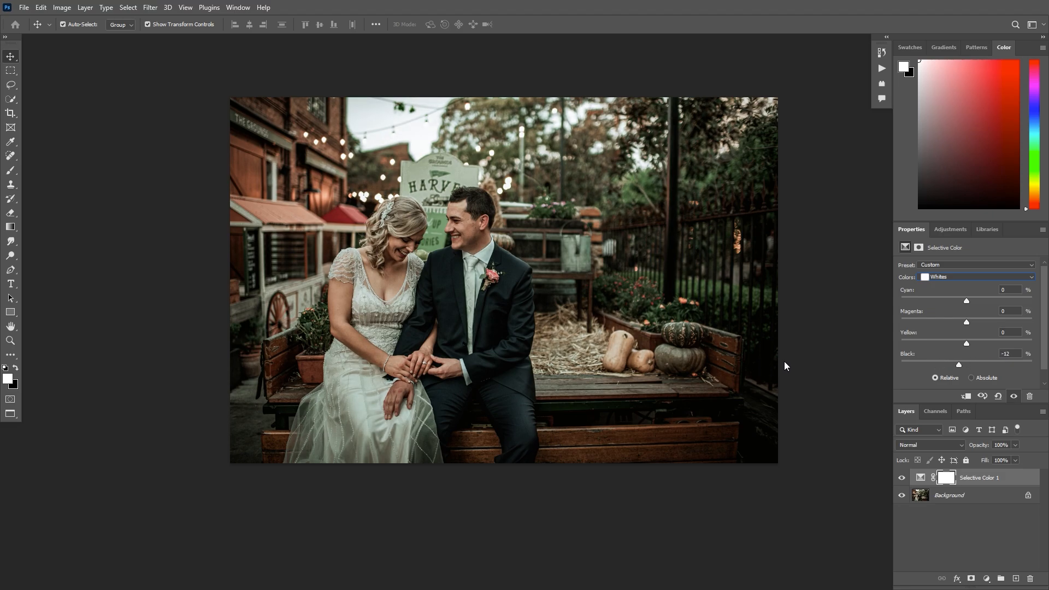
pyautogui.moveTo(791, 343)
pyautogui.mouseDown()
pyautogui.moveTo(757, 339)
pyautogui.moveTo(847, 345)
pyautogui.moveTo(772, 346)
pyautogui.moveTo(788, 344)
pyautogui.mouseUp()
pyautogui.moveTo(793, 300)
pyautogui.mouseDown()
pyautogui.moveTo(778, 300)
pyautogui.moveTo(815, 300)
pyautogui.moveTo(762, 301)
pyautogui.moveTo(819, 305)
pyautogui.moveTo(790, 305)
pyautogui.mouseUp()
# - Compare the photo with and without the Selective Color layer and inspect the couple up close
pyautogui.click(731, 480)
pyautogui.click(731, 479)
pyautogui.click(730, 479)
pyautogui.click(731, 480)
pyautogui.hotkey('ctrl', '+')
pyautogui.hotkey('ctrl', '+')
pyautogui.hotkey('ctrl', '+')
pyautogui.hotkey('ctrl', '-')
pyautogui.hotkey('ctrl', '-')
pyautogui.hotkey('ctrl', '-')
# - Add a Curves adjustment layer that lightly brightens the midtones and invert its mask to black
pyautogui.click(986, 578)
pyautogui.click(989, 437)
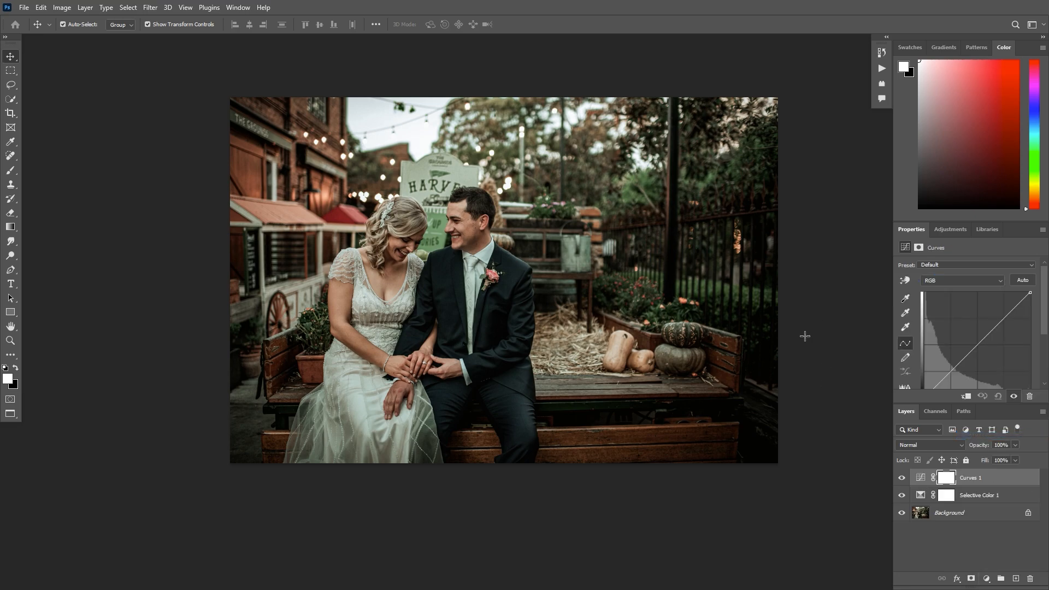
pyautogui.moveTo(976, 343); pyautogui.dragTo(976, 338)
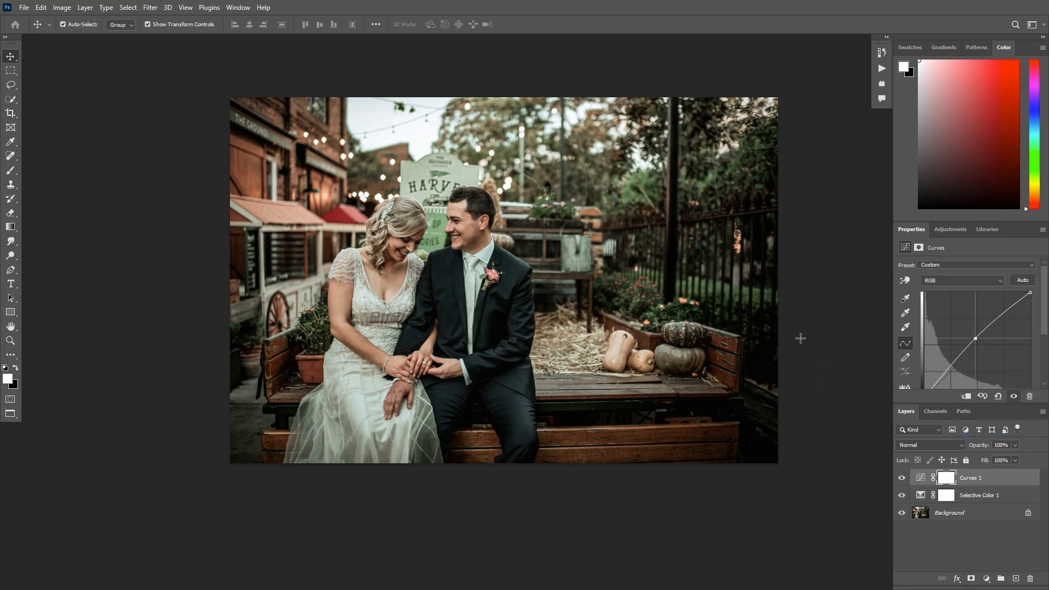
pyautogui.hotkey('ctrl', 'i')
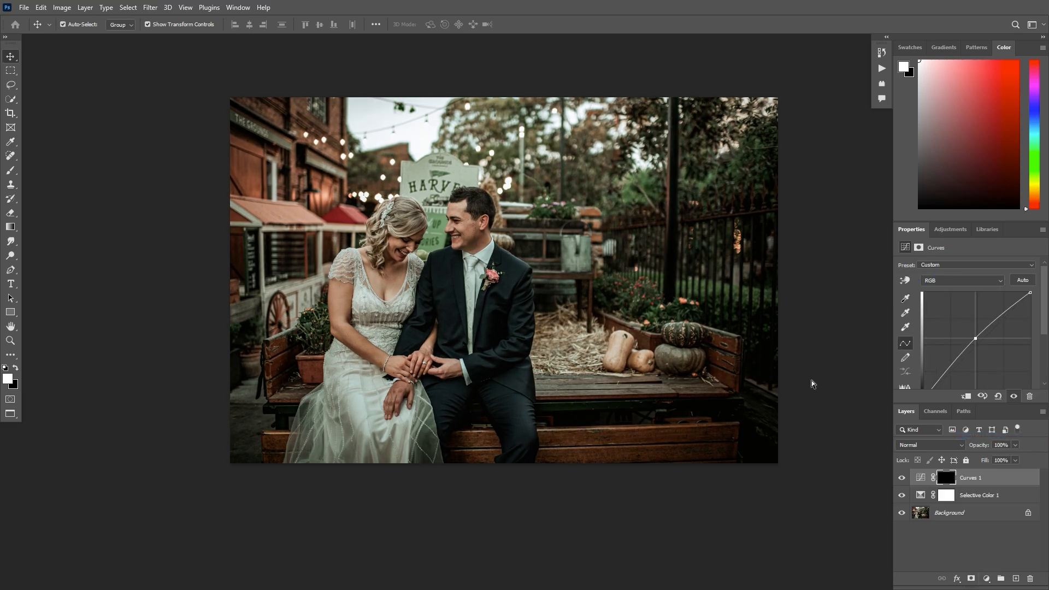
# - Paint white on the Curves 1 mask over the bride's and groom's faces with a soft brush of about 300 pixels
pyautogui.hotkey('ctrl', '+')
pyautogui.hotkey('ctrl', '+')
pyautogui.press('b')
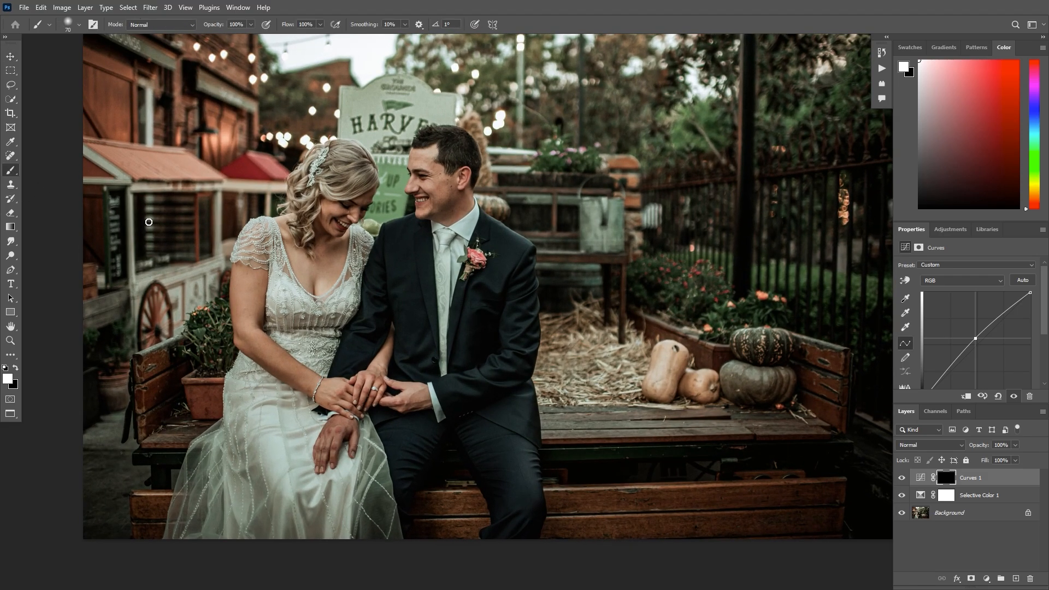
pyautogui.press(']')
pyautogui.press(']')
pyautogui.press(']')
pyautogui.press(']')
pyautogui.press(']')
pyautogui.press(']')
pyautogui.press(']')
pyautogui.press(']')
pyautogui.press(']')
pyautogui.press(']')
pyautogui.press(']')
pyautogui.press(']')
pyautogui.press(']')
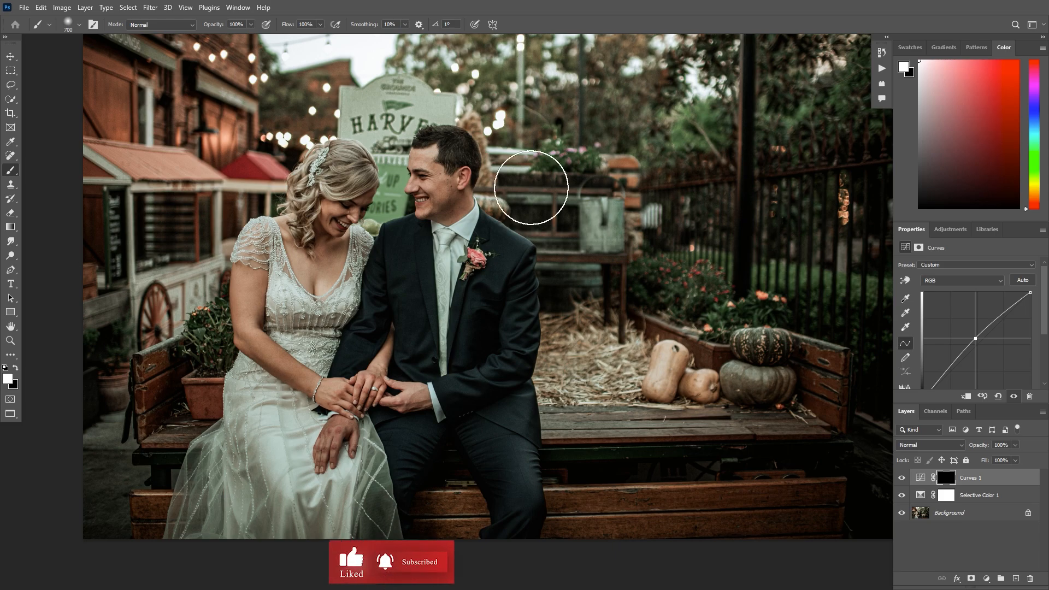
pyautogui.hotkey('ctrl', '+')
pyautogui.hotkey('ctrl', '+')
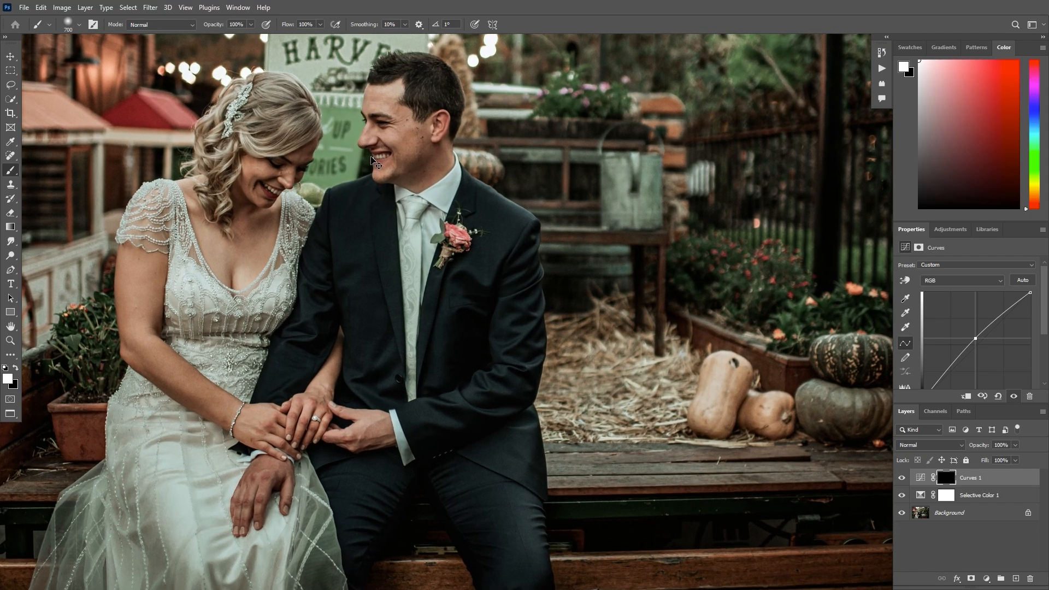
pyautogui.moveTo(372, 159); pyautogui.dragTo(576, 288)
pyautogui.press(']')
pyautogui.press(']')
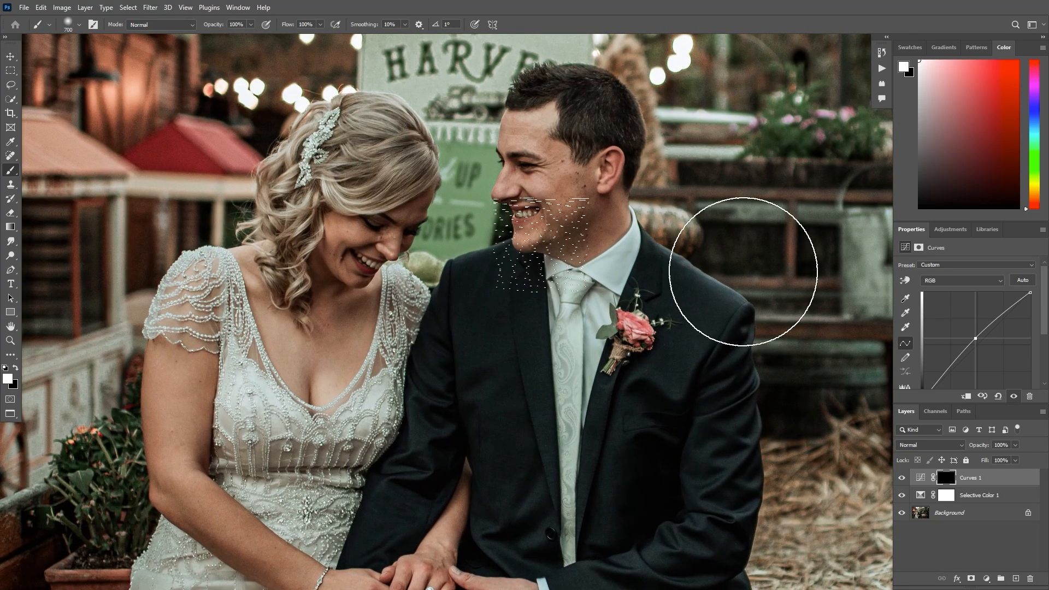
pyautogui.hotkey('ctrl', '-')
pyautogui.press(']')
pyautogui.press(']')
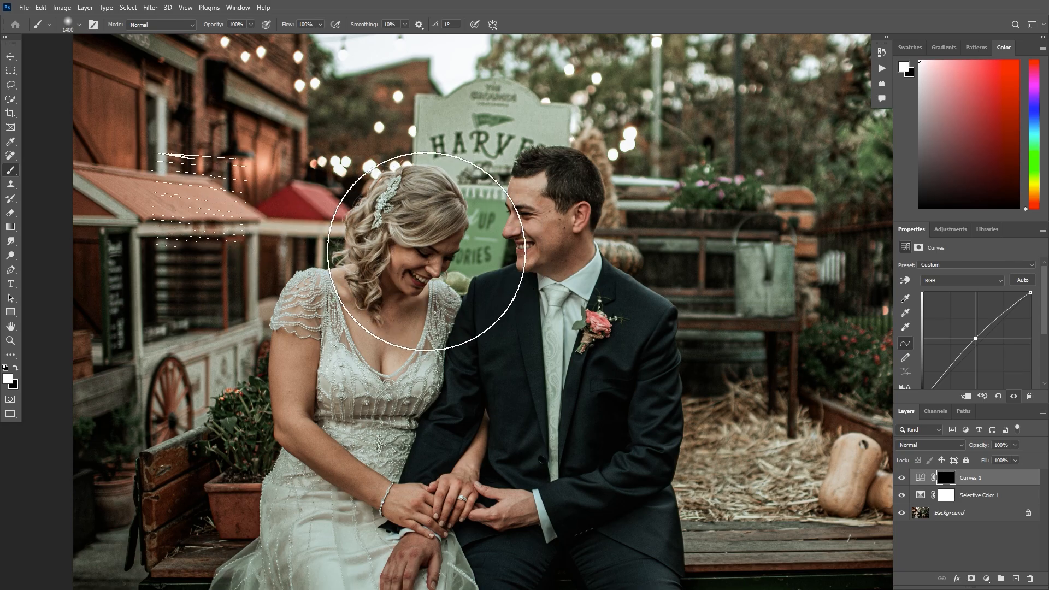
pyautogui.press('[')
pyautogui.press('[')
pyautogui.press('[')
pyautogui.press('[')
pyautogui.press('[')
pyautogui.press('[')
pyautogui.press('[')
pyautogui.press('[')
pyautogui.press('[')
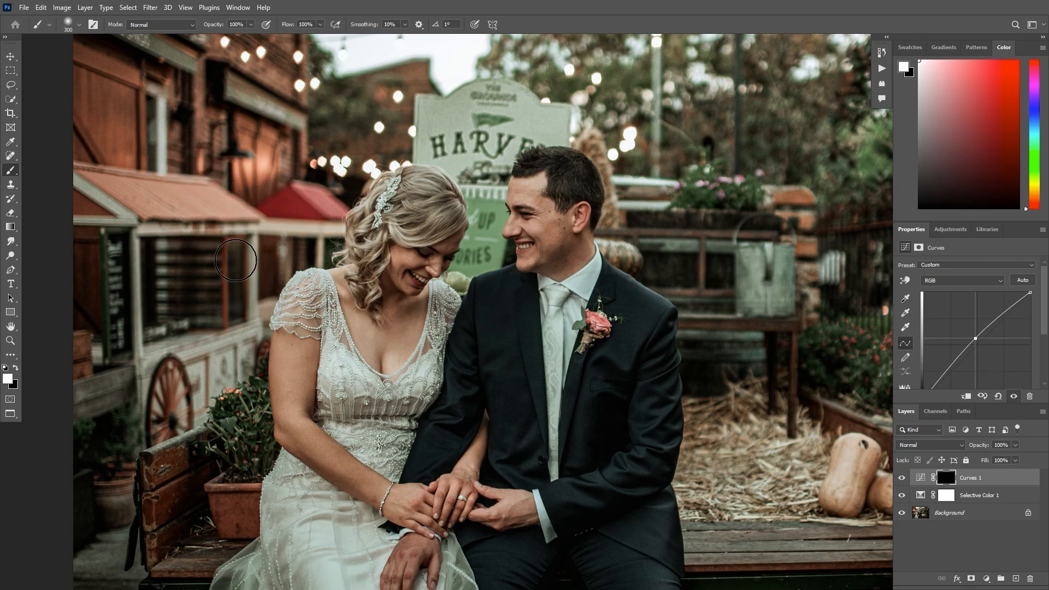
pyautogui.moveTo(285, 245); pyautogui.dragTo(276, 245)
pyautogui.press(']')
pyautogui.moveTo(208, 300); pyautogui.dragTo(182, 281)
pyautogui.click(230, 294)
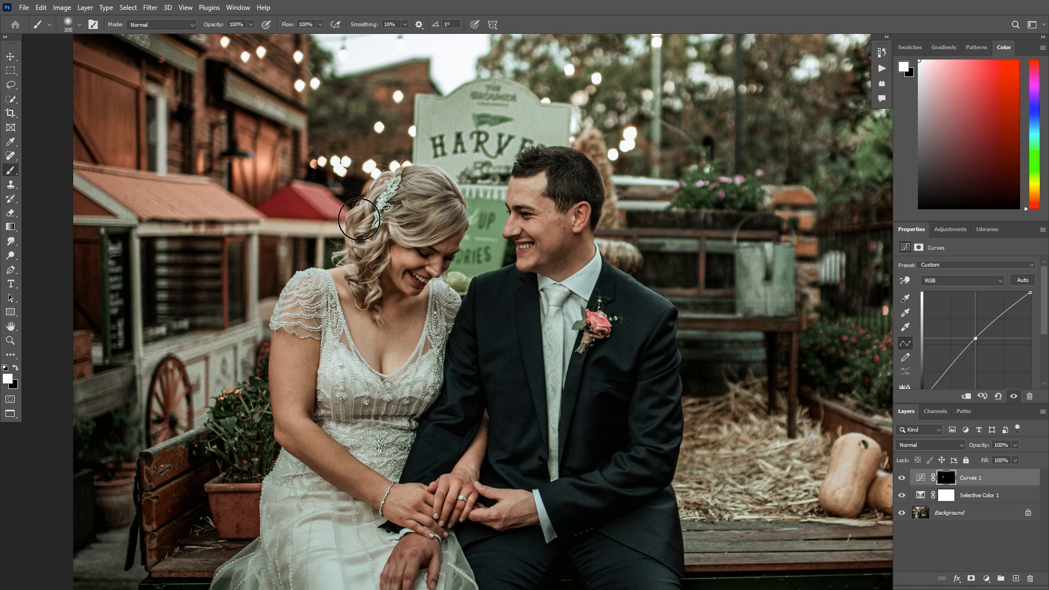
pyautogui.moveTo(359, 207)
pyautogui.mouseDown()
pyautogui.moveTo(352, 238)
pyautogui.moveTo(388, 250)
pyautogui.moveTo(383, 219)
pyautogui.moveTo(360, 195)
pyautogui.mouseUp()
# - Paint white on the Curves 1 mask over the couple's arms and hands with a brush of 150 to 250 pixels
pyautogui.hotkey('ctrl', '-')
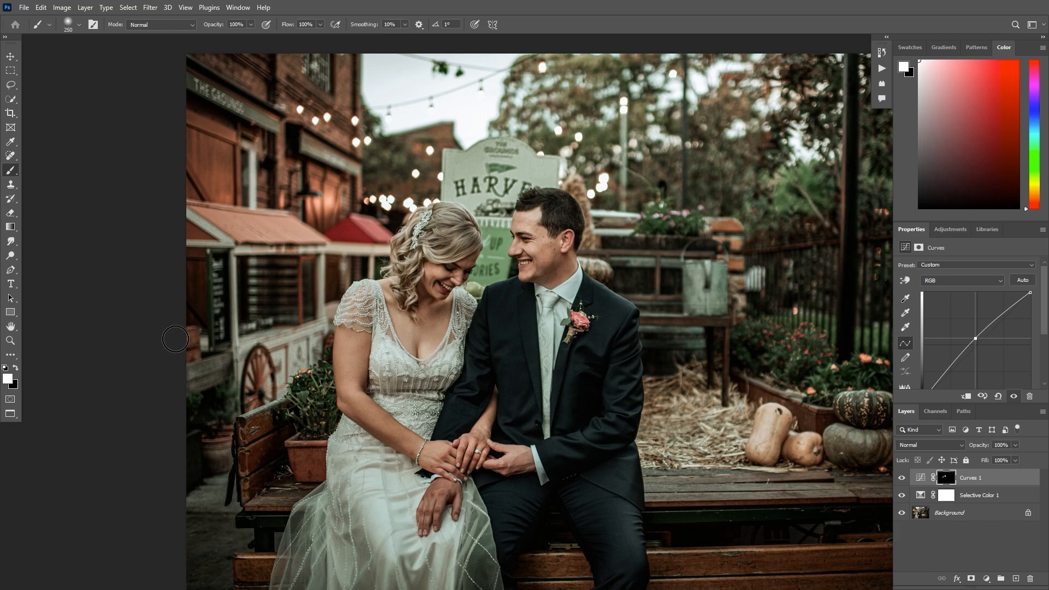
pyautogui.press('[')
pyautogui.moveTo(180, 399); pyautogui.dragTo(267, 459)
pyautogui.press('[')
pyautogui.press('[')
pyautogui.press('[')
pyautogui.press('[')
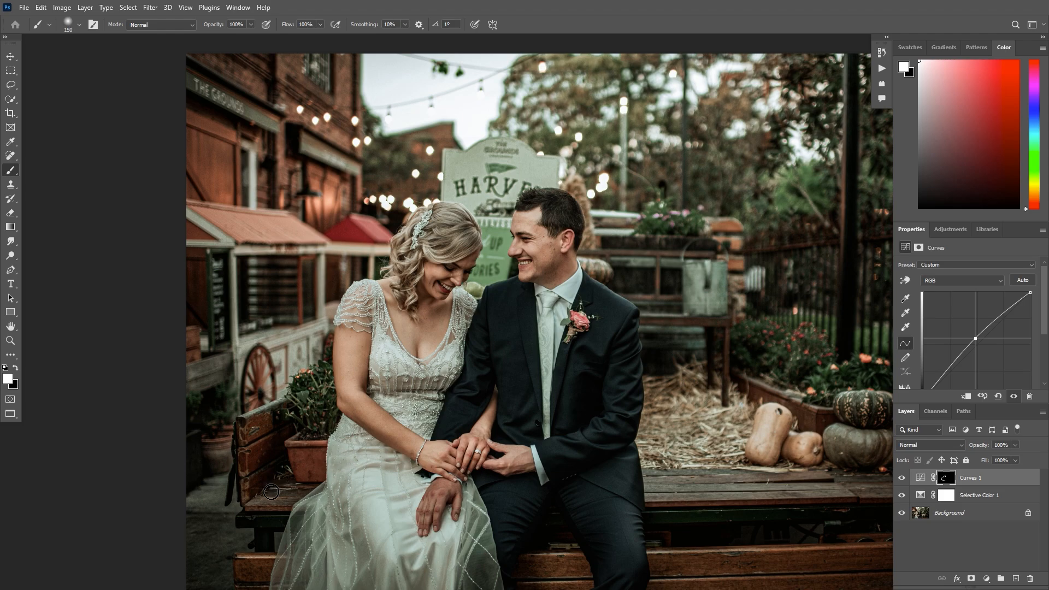
pyautogui.press(']')
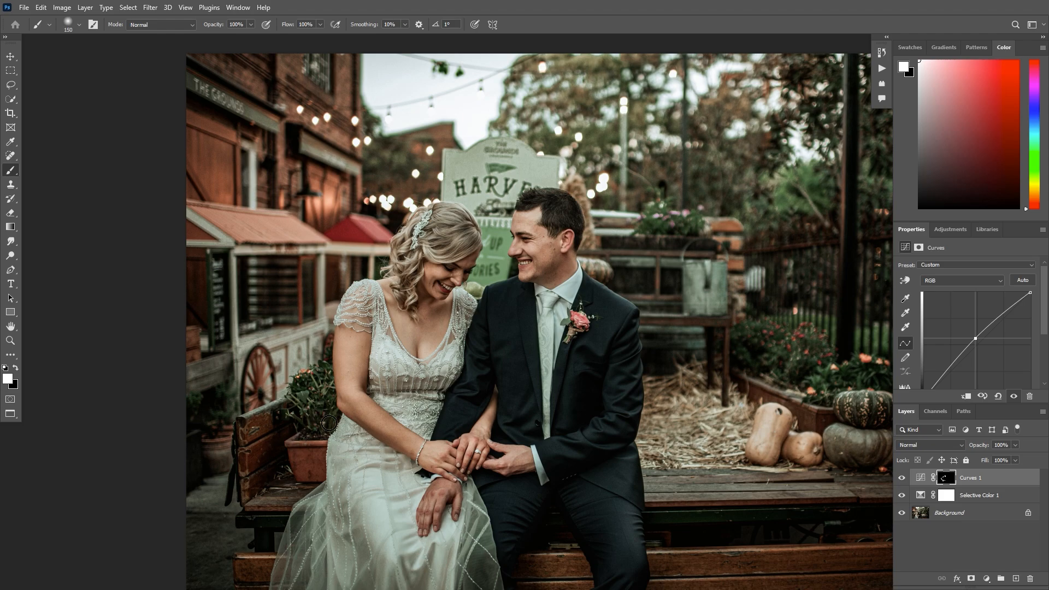
# - Lower the Curves 1 layer's opacity to 60% and compare the photo with and without it
pyautogui.hotkey('ctrl', '-')
pyautogui.click(1016, 445)
pyautogui.click(996, 458)
pyautogui.click(902, 479)
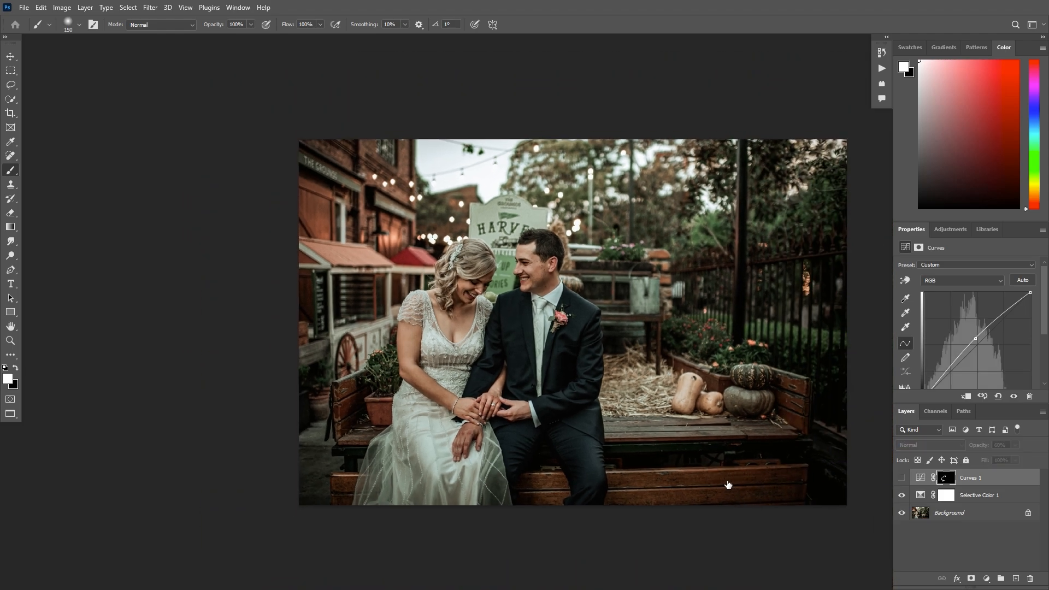
pyautogui.click(902, 478)
pyautogui.click(901, 478)
pyautogui.click(901, 479)
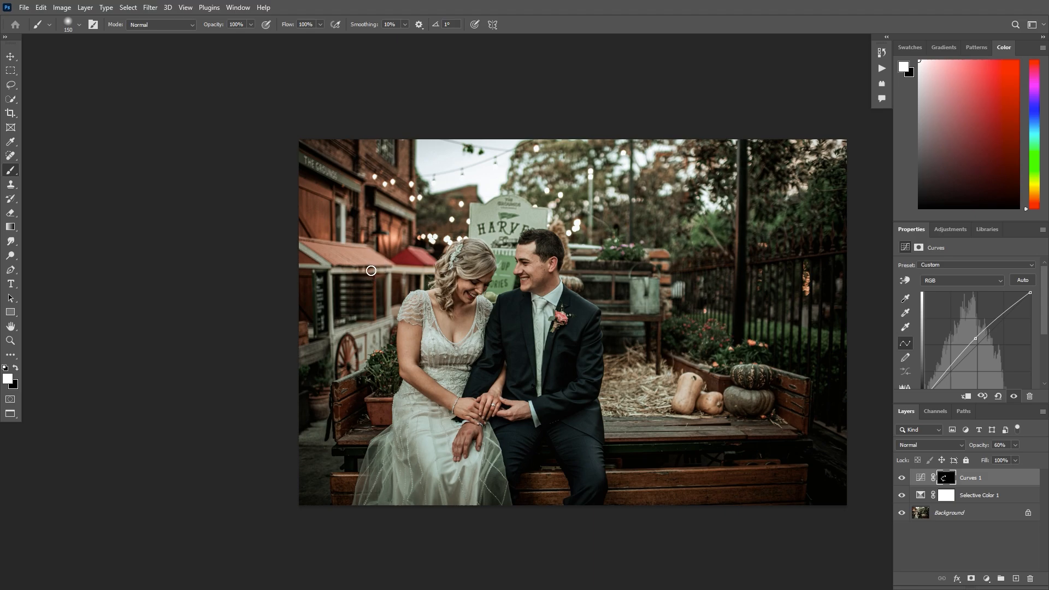
# - Add a second Curves adjustment layer with a slightly raised black point and invert its mask to black
pyautogui.hotkey('ctrl', '-')
pyautogui.click(971, 578)
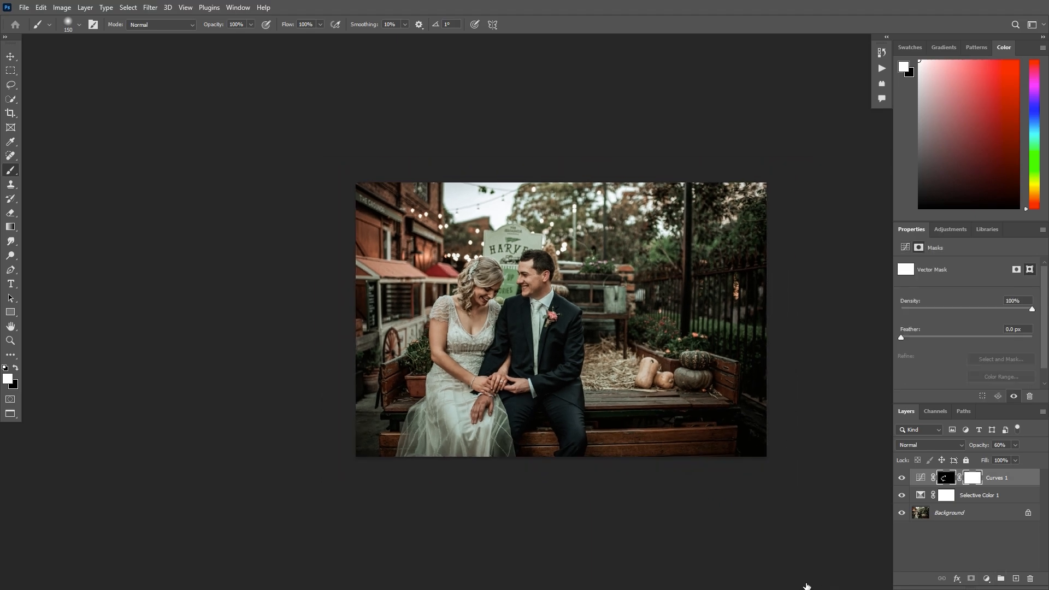
pyautogui.click(987, 578)
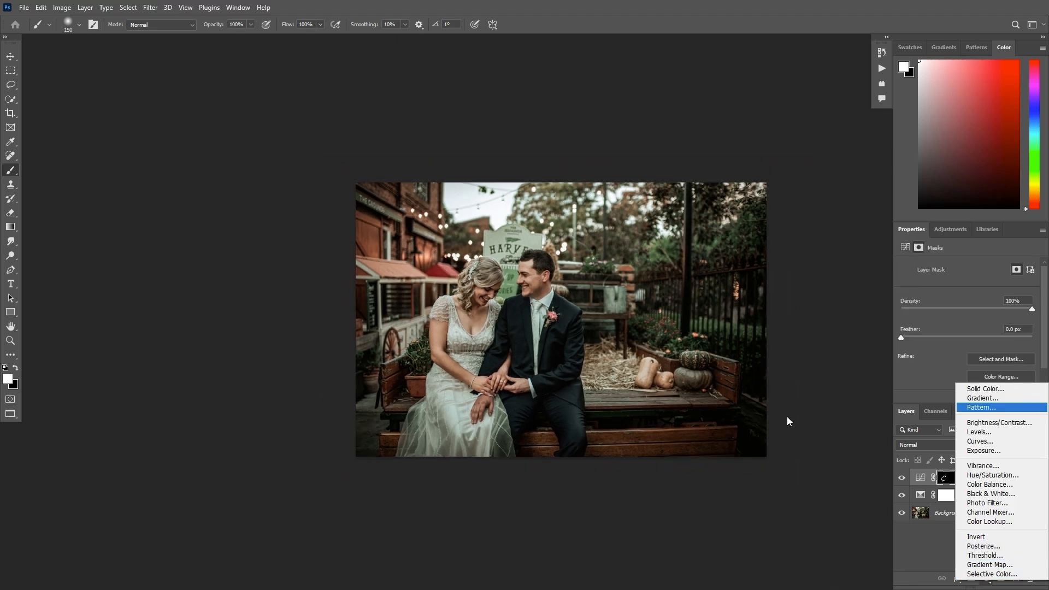
pyautogui.click(978, 441)
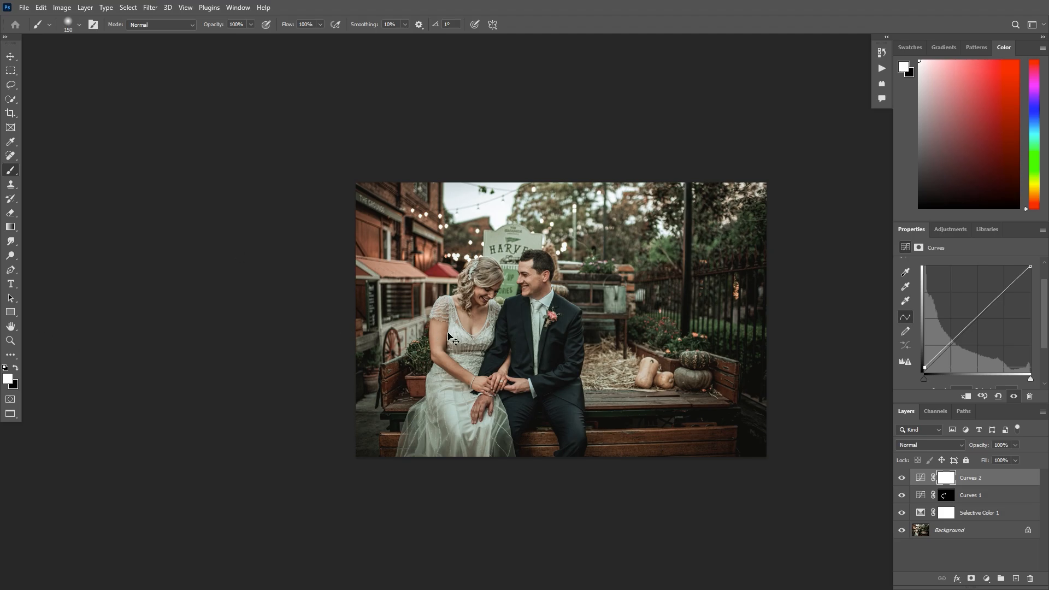
pyautogui.hotkey('ctrl', '+')
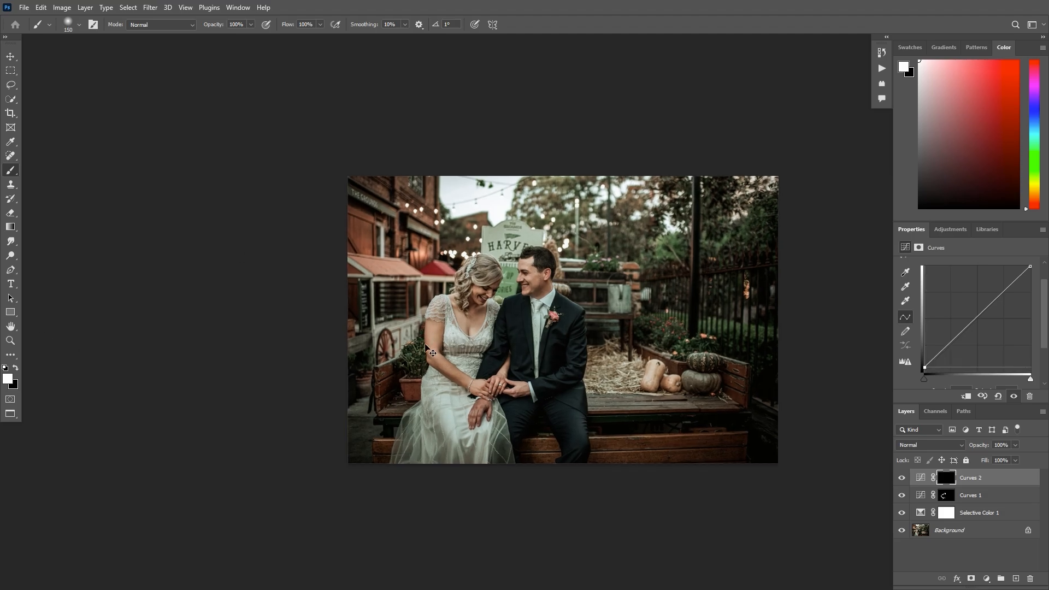
# - Paint white on the Curves 2 mask around the photo's outer edges and corners with a 900-pixel brush
pyautogui.moveTo(357, 391); pyautogui.dragTo(379, 256)
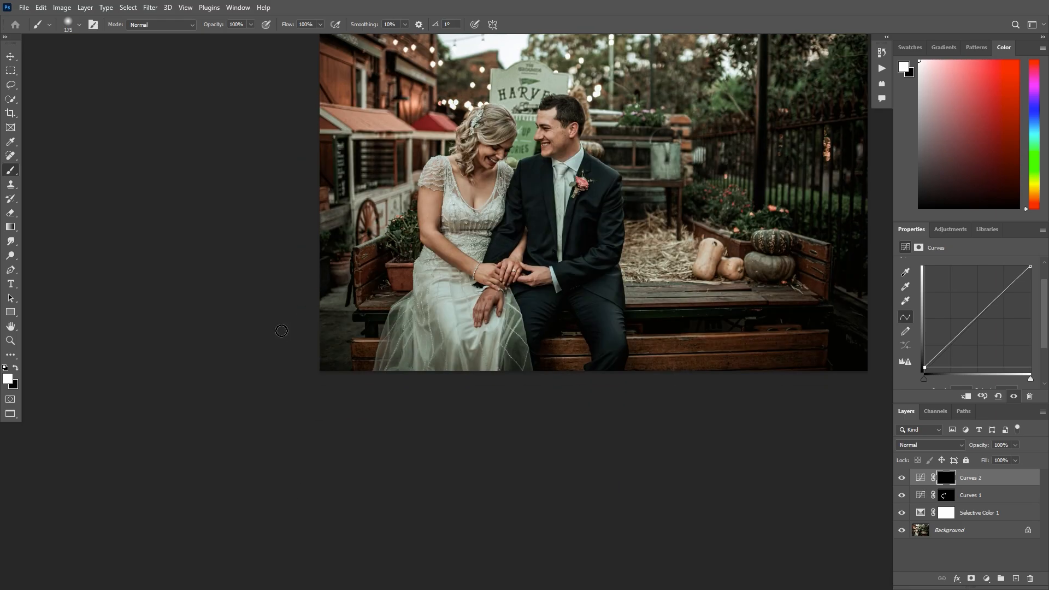
pyautogui.press(']')
pyautogui.press(']')
pyautogui.press(']')
pyautogui.press(']')
pyautogui.press(']')
pyautogui.press(']')
pyautogui.press(']')
pyautogui.press(']')
pyautogui.press(']')
pyautogui.press(']')
pyautogui.moveTo(176, 307)
pyautogui.mouseDown()
pyautogui.moveTo(166, 326)
pyautogui.moveTo(172, 281)
pyautogui.moveTo(344, 393)
pyautogui.moveTo(454, 340)
pyautogui.moveTo(842, 339)
pyautogui.mouseUp()
pyautogui.moveTo(630, 302); pyautogui.dragTo(576, 342)
pyautogui.moveTo(722, 158); pyautogui.dragTo(640, 230)
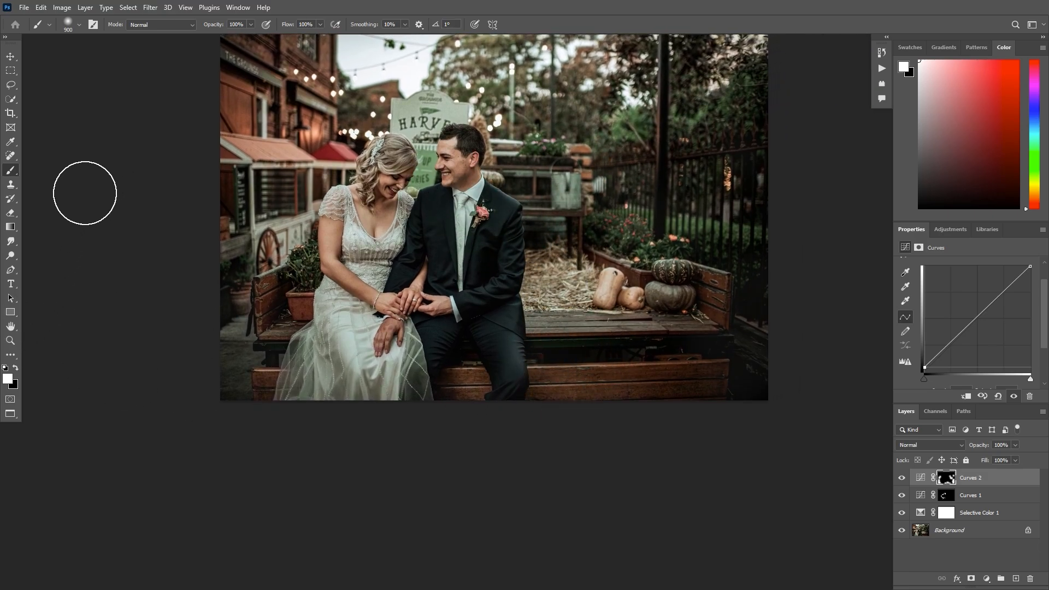
pyautogui.moveTo(82, 226); pyautogui.dragTo(84, 331)
pyautogui.moveTo(157, 246); pyautogui.dragTo(106, 151)
pyautogui.moveTo(239, 196)
pyautogui.mouseDown()
pyautogui.moveTo(336, 157)
pyautogui.moveTo(411, 213)
pyautogui.moveTo(474, 156)
pyautogui.mouseUp()
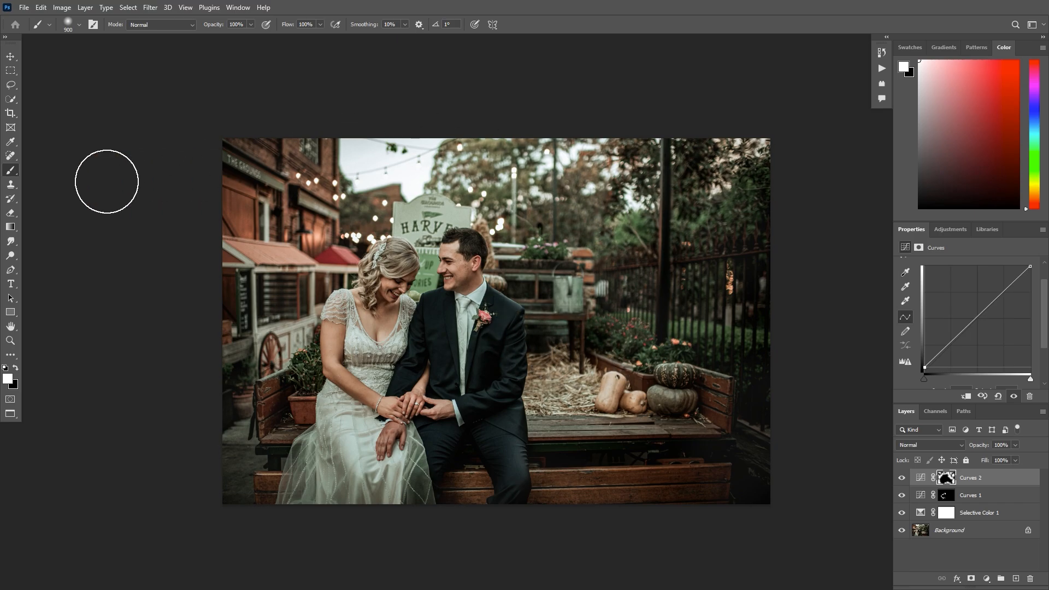
# - Compare the photo with and without the Curves 2 layer and reduce that layer's opacity
pyautogui.hotkey('ctrl', '-')
pyautogui.click(901, 478)
pyautogui.click(901, 478)
pyautogui.click(1015, 445)
pyautogui.moveTo(1015, 457); pyautogui.dragTo(986, 458)
# - Add a third Curves adjustment layer that slightly darkens the midtones and invert its mask to black
pyautogui.click(987, 579)
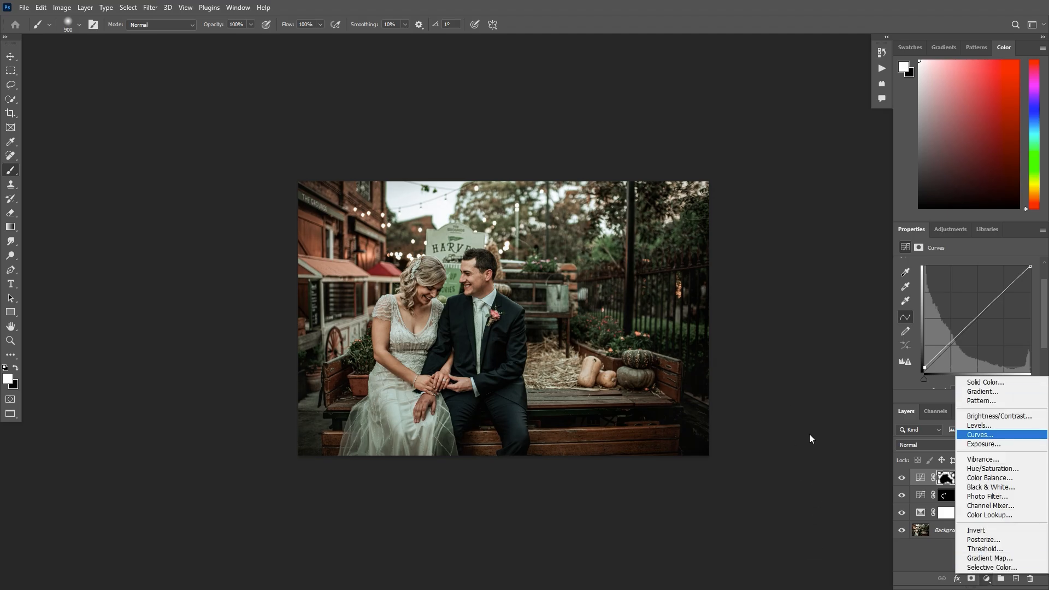
pyautogui.click(984, 435)
pyautogui.moveTo(976, 322); pyautogui.dragTo(978, 326)
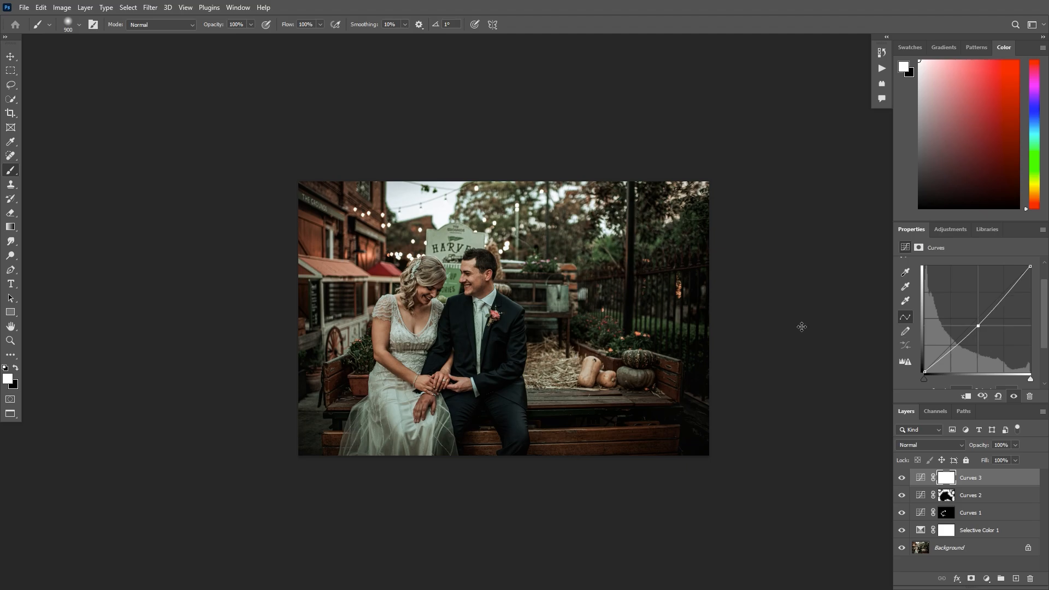
pyautogui.hotkey('ctrl', 'i')
# - Paint white on the Curves 3 mask over the surroundings of the couple, reducing the brush from 1100 to 600 pixels
pyautogui.press(']')
pyautogui.press(']')
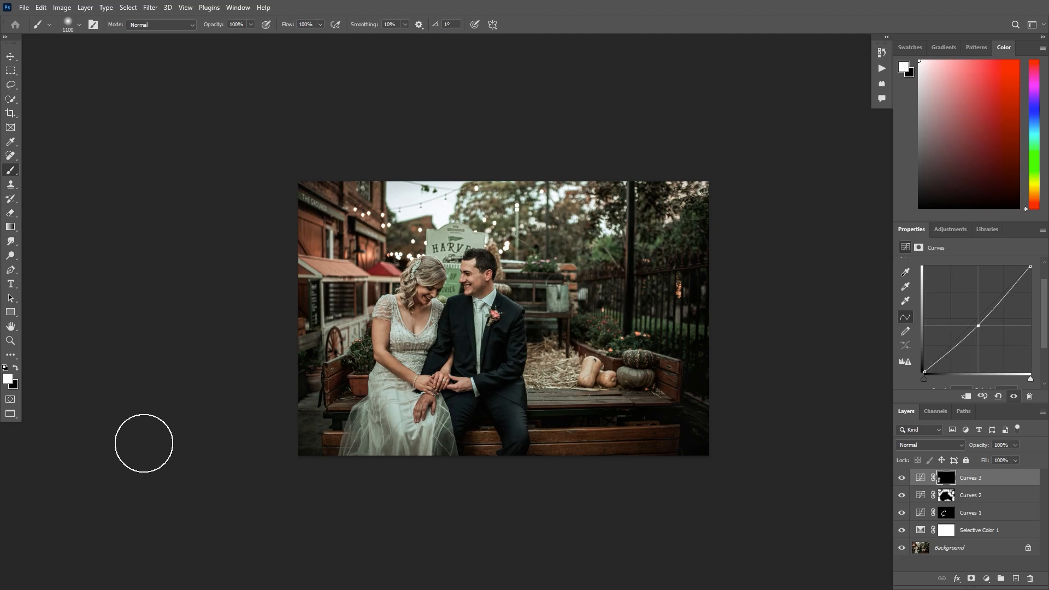
pyautogui.moveTo(514, 399)
pyautogui.mouseDown()
pyautogui.moveTo(460, 348)
pyautogui.moveTo(417, 329)
pyautogui.moveTo(454, 312)
pyautogui.moveTo(405, 356)
pyautogui.moveTo(439, 300)
pyautogui.moveTo(510, 263)
pyautogui.mouseUp()
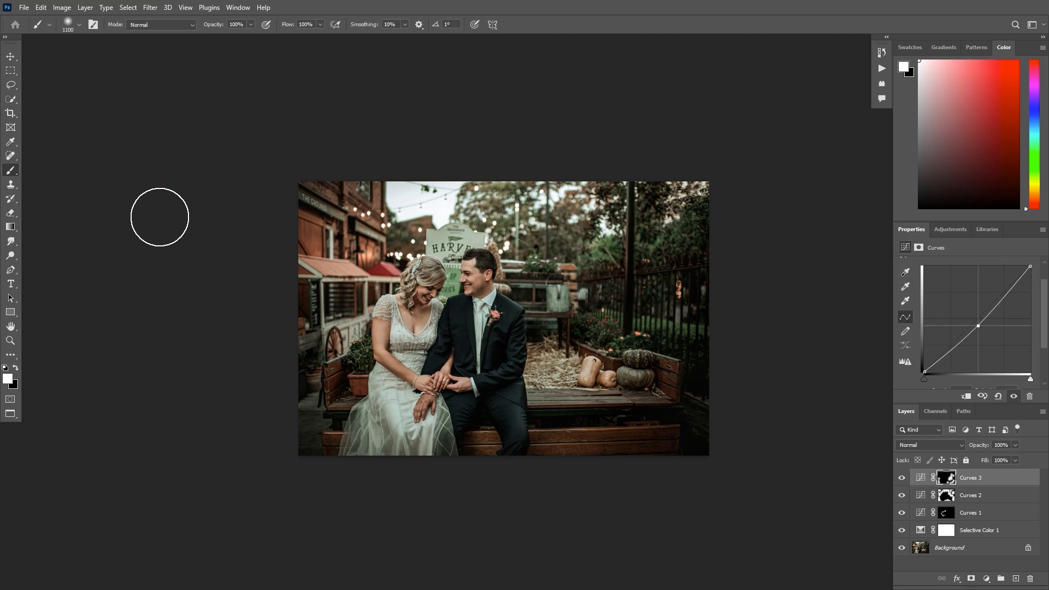
pyautogui.press('[')
pyautogui.press('[')
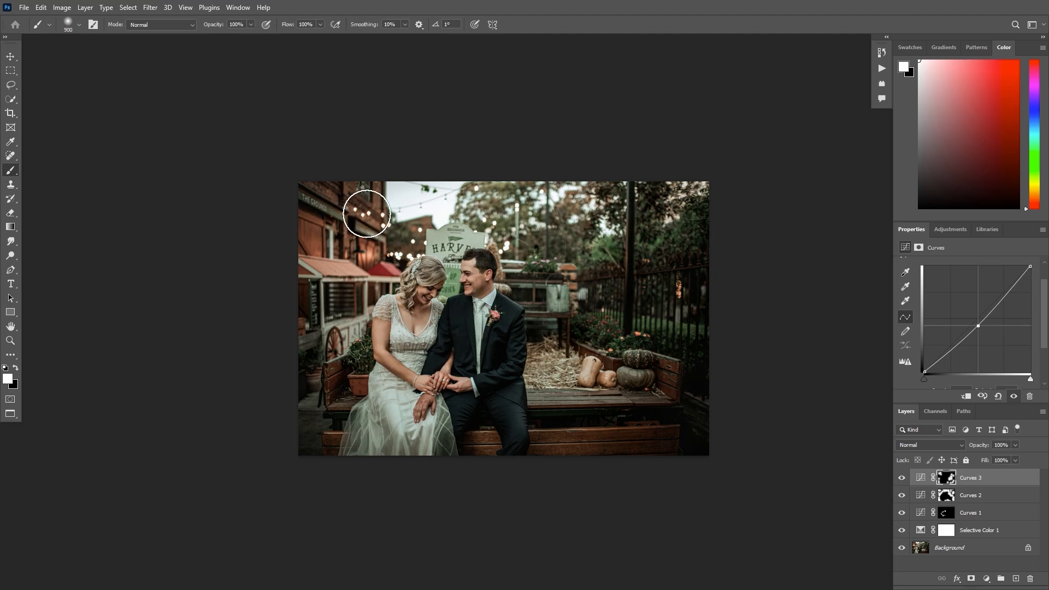
pyautogui.press('[')
pyautogui.press('[')
pyautogui.press('[')
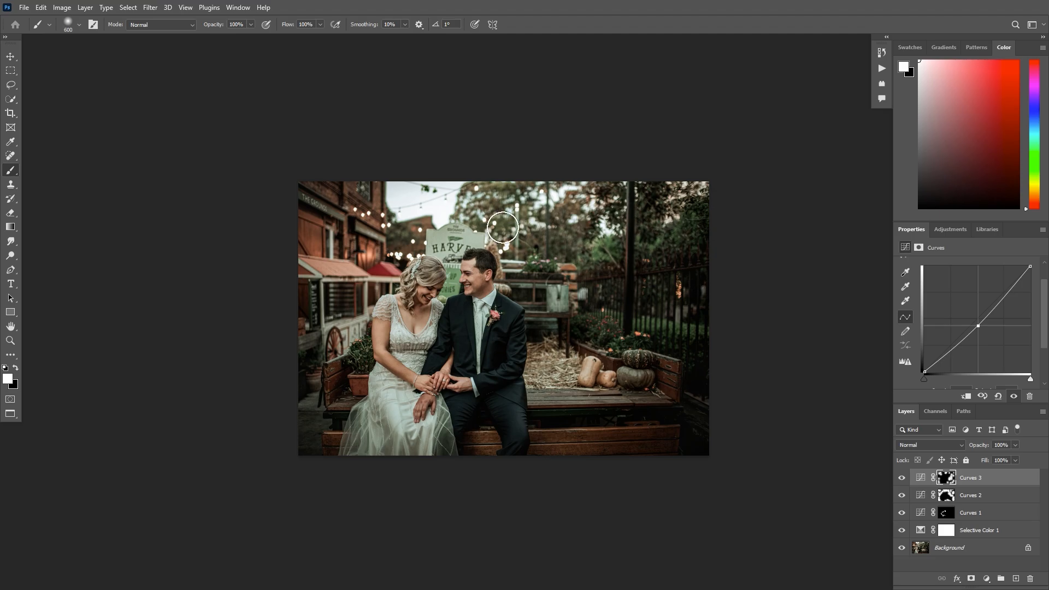
# - Reduce the Curves 3 layer's opacity and compare the photo with and without its darkening
pyautogui.click(1015, 446)
pyautogui.moveTo(1018, 458); pyautogui.dragTo(968, 458)
pyautogui.click(901, 477)
pyautogui.click(901, 478)
pyautogui.click(902, 477)
pyautogui.click(901, 478)
# - Add a fourth Curves adjustment layer that strongly brightens the midtones and invert its mask to black
pyautogui.click(987, 578)
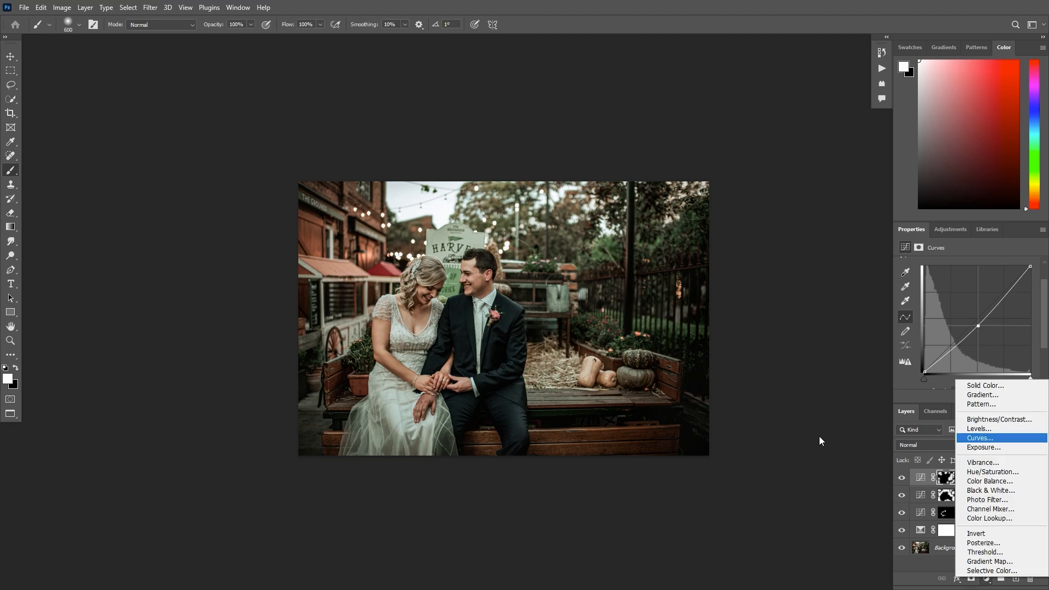
pyautogui.click(978, 439)
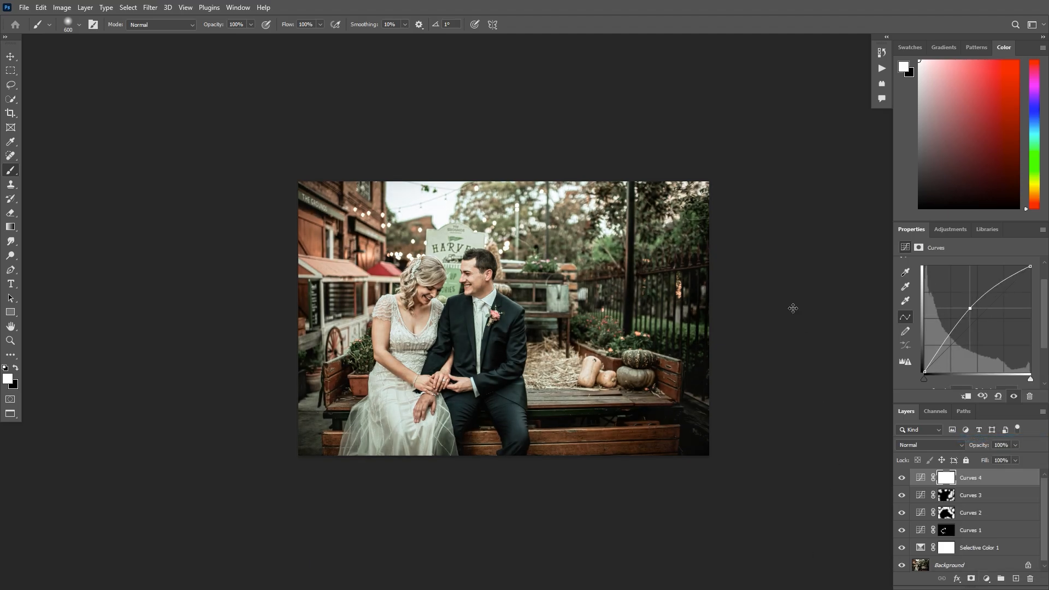
pyautogui.hotkey('ctrl', 'i')
# - Paint white on the Curves 4 mask over the string lights and small background highlights, varying the brush between 175 and 500 pixels
pyautogui.hotkey('ctrl', '+')
pyautogui.press('[')
pyautogui.press('[')
pyautogui.press('[')
pyautogui.press('[')
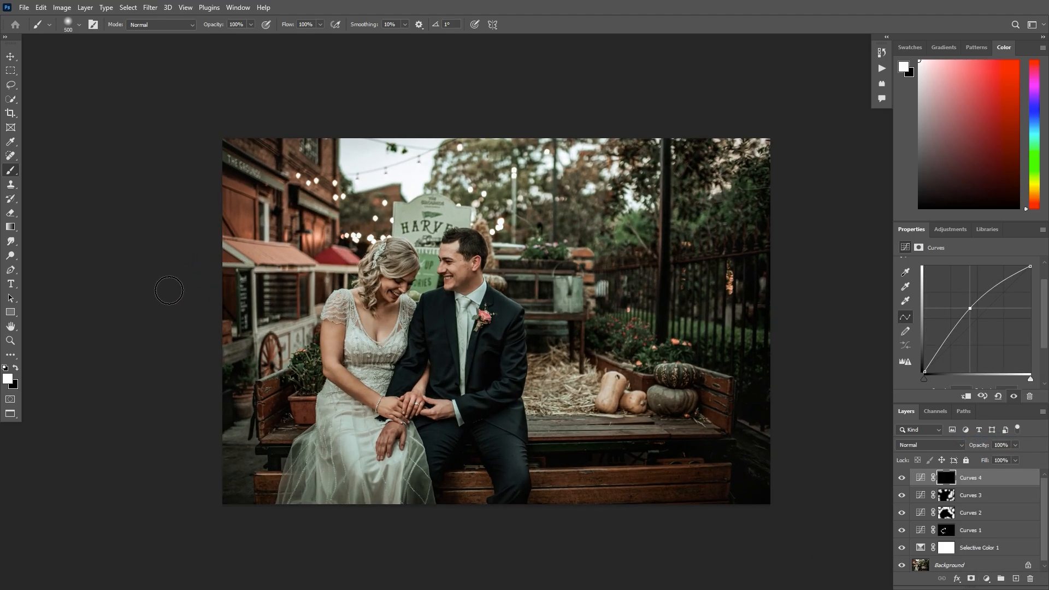
pyautogui.press(']')
pyautogui.moveTo(110, 291)
pyautogui.mouseDown()
pyautogui.moveTo(77, 302)
pyautogui.moveTo(176, 263)
pyautogui.mouseUp()
pyautogui.click(187, 256)
pyautogui.click(212, 236)
pyautogui.click(247, 222)
pyautogui.click(275, 231)
pyautogui.click(199, 212)
pyautogui.click(318, 205)
pyautogui.click(335, 223)
pyautogui.click(369, 219)
pyautogui.click(339, 215)
pyautogui.click(377, 231)
pyautogui.click(410, 228)
pyautogui.press('[')
pyautogui.press('[')
pyautogui.click(327, 166)
pyautogui.click(139, 181)
pyautogui.click(135, 183)
pyautogui.click(168, 183)
pyautogui.click(169, 197)
pyautogui.click(185, 199)
pyautogui.click(175, 246)
pyautogui.press('[')
pyautogui.click(311, 170)
pyautogui.press(']')
pyautogui.press(']')
pyautogui.click(471, 150)
pyautogui.click(662, 151)
pyautogui.click(595, 182)
pyautogui.click(623, 223)
pyautogui.click(497, 233)
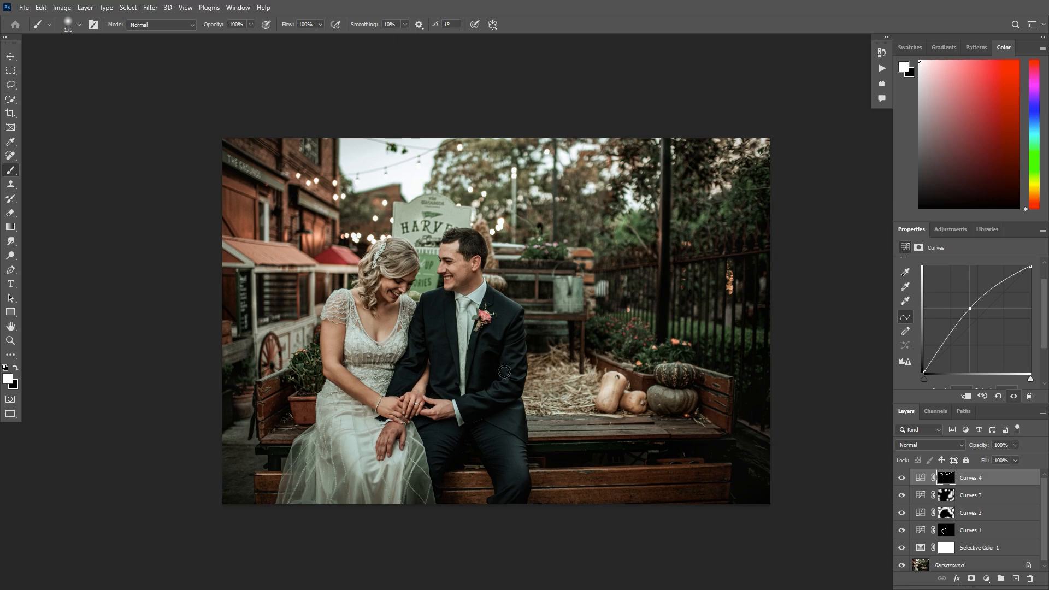
pyautogui.press(']')
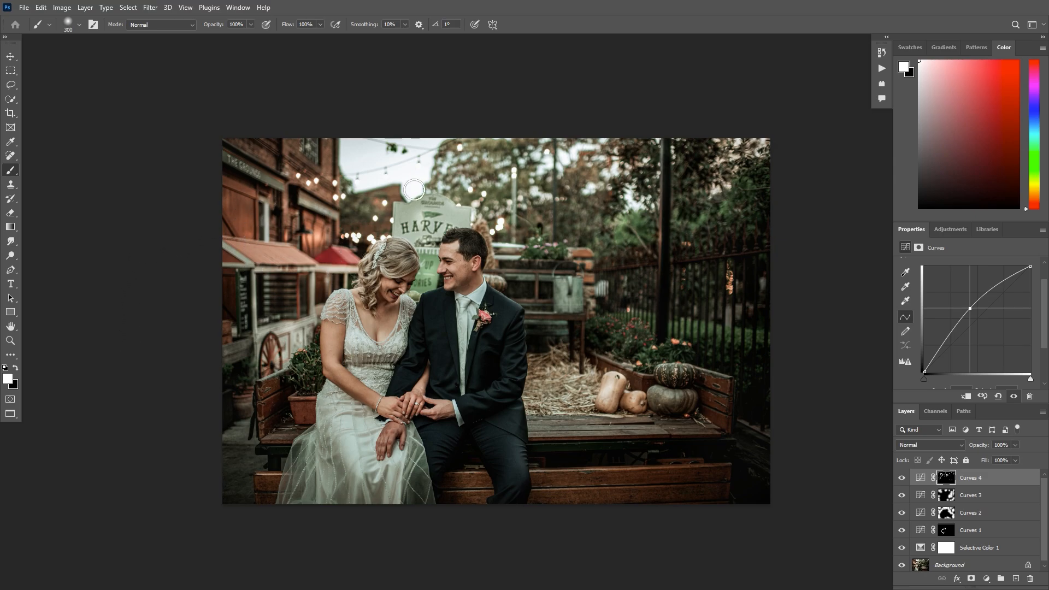
pyautogui.press(']')
# - Set the Curves 4 layer's opacity to 17% and compare the photo with and without its brightening
pyautogui.hotkey('ctrl', '-')
pyautogui.click(1015, 445)
pyautogui.moveTo(1016, 457); pyautogui.dragTo(974, 457)
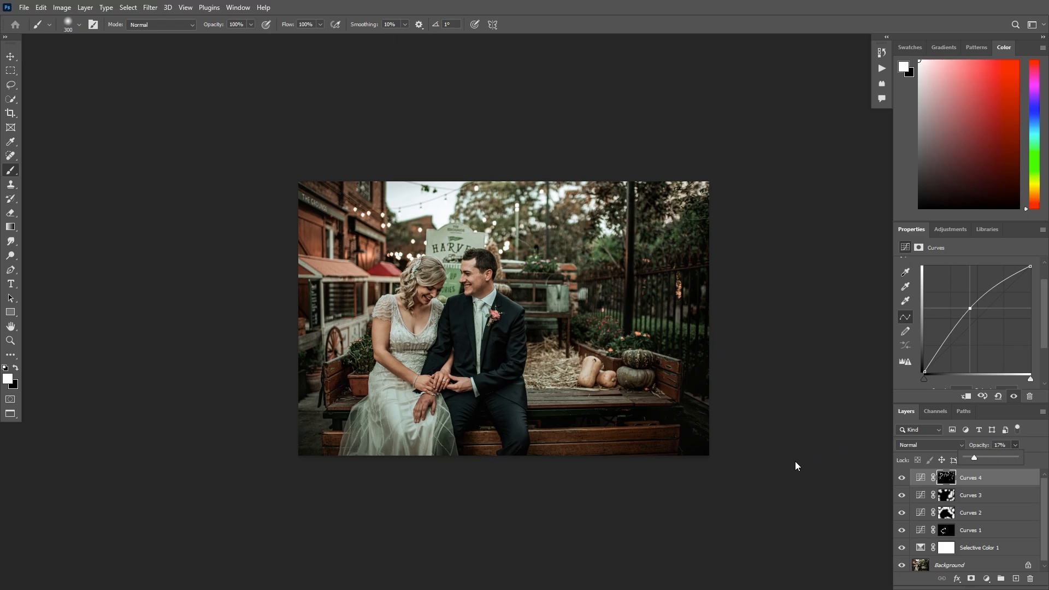
pyautogui.click(901, 478)
pyautogui.click(902, 477)
# - Examine the graded wedding photo both up close on the couple and as a whole
pyautogui.hotkey('ctrl', '-')
pyautogui.hotkey('ctrl', '+')
pyautogui.hotkey('ctrl', '+')
pyautogui.hotkey('ctrl', '+')
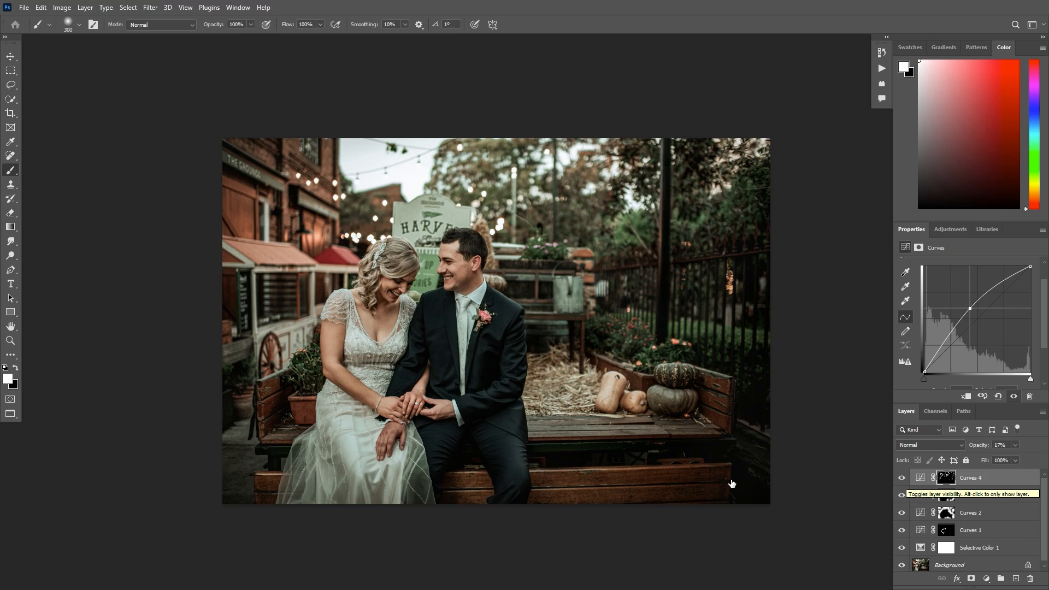
pyautogui.hotkey('ctrl', '-')
pyautogui.hotkey('ctrl', '+')
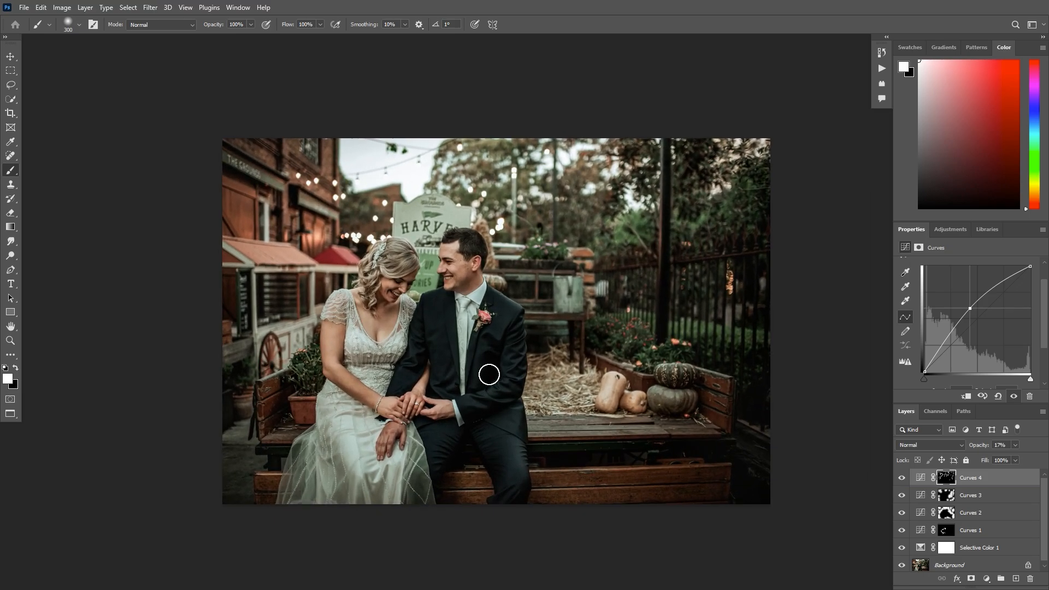
pyautogui.scroll(-1, 489, 374)
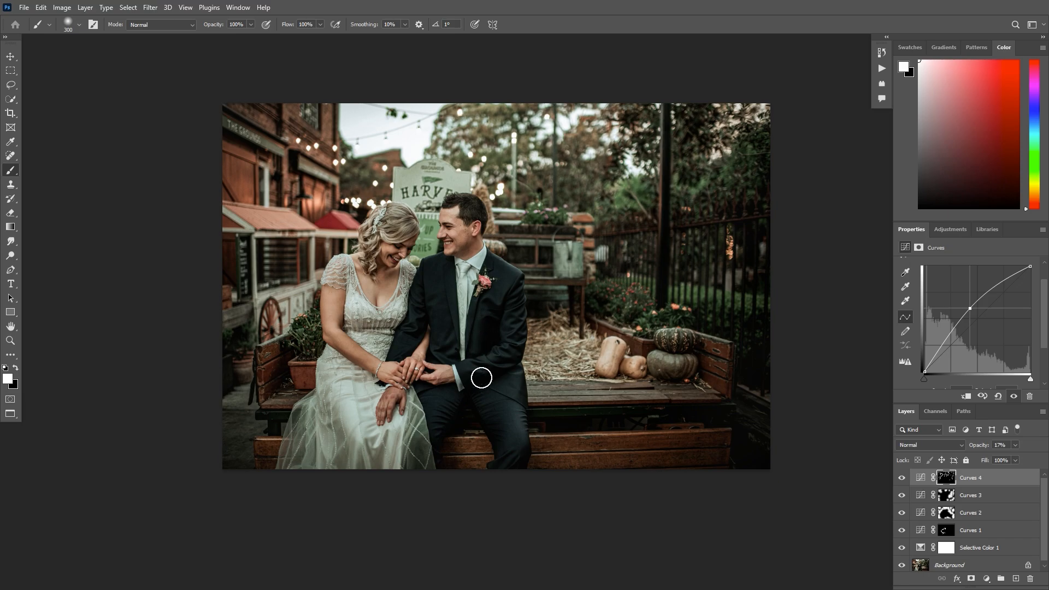
pyautogui.hotkey('ctrl', '+')
pyautogui.hotkey('ctrl', '-')
pyautogui.hotkey('ctrl', '+')
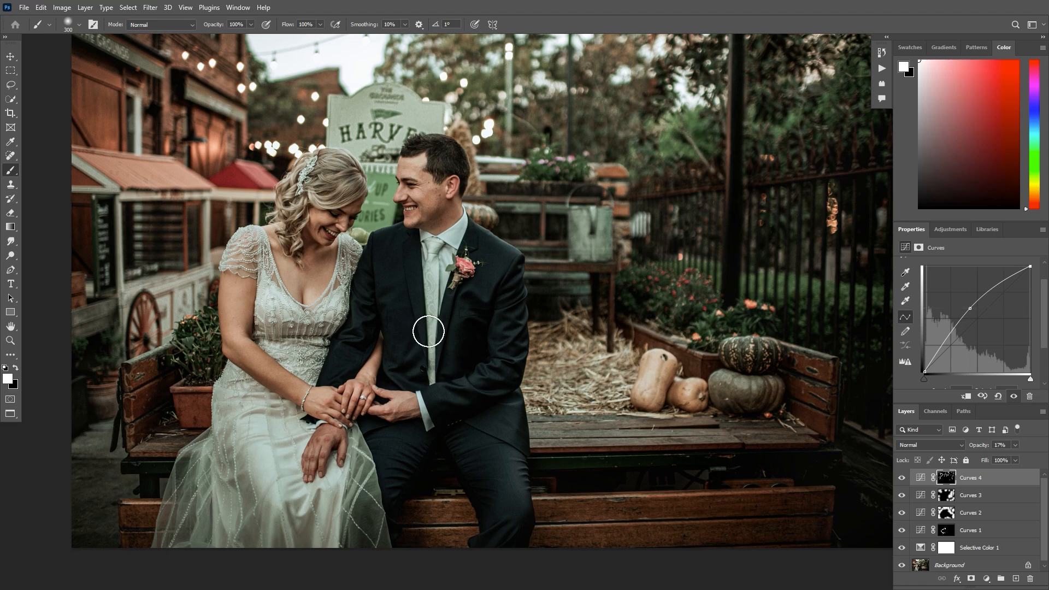
pyautogui.hotkey('ctrl', '-')
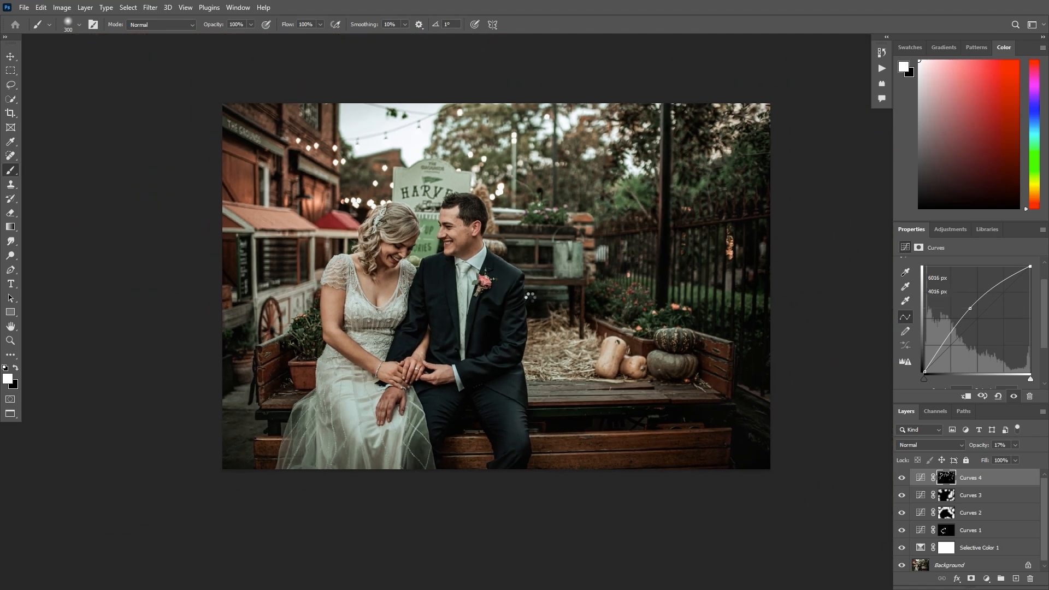
# - Stamp all visible layers into a new layer above Curves 4 and apply the Sharpen filter to it
pyautogui.hotkey('ctrl', 'shift', 'alt', 'e')
pyautogui.click(149, 7)
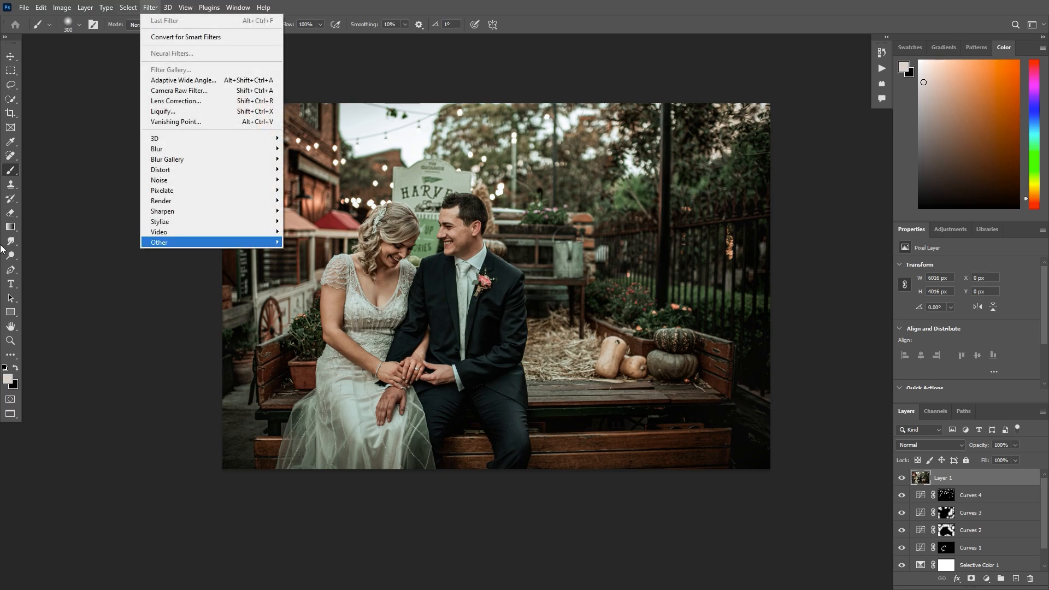
pyautogui.moveTo(162, 211)
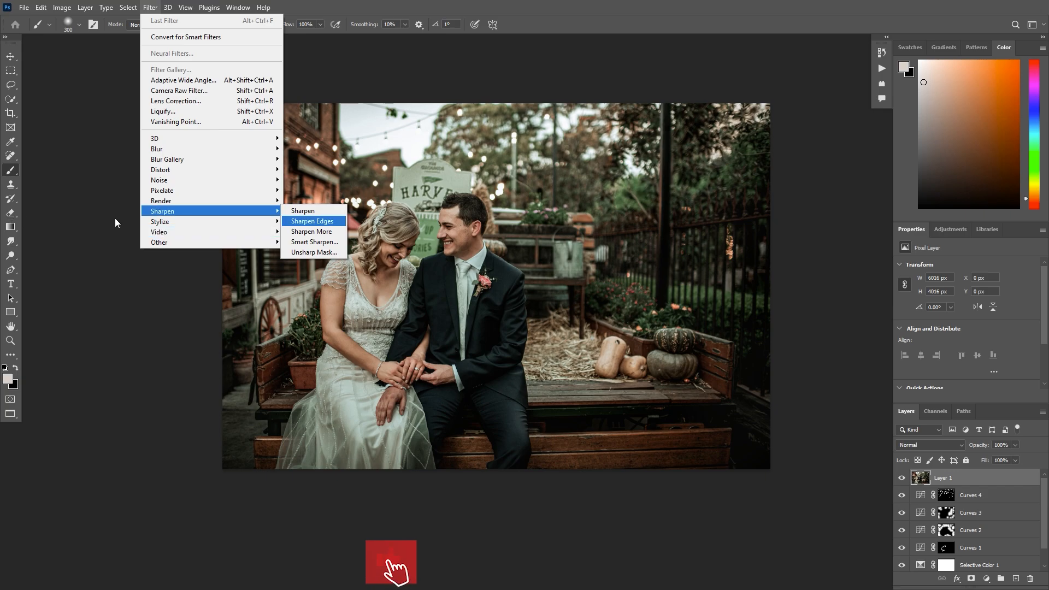
pyautogui.click(303, 210)
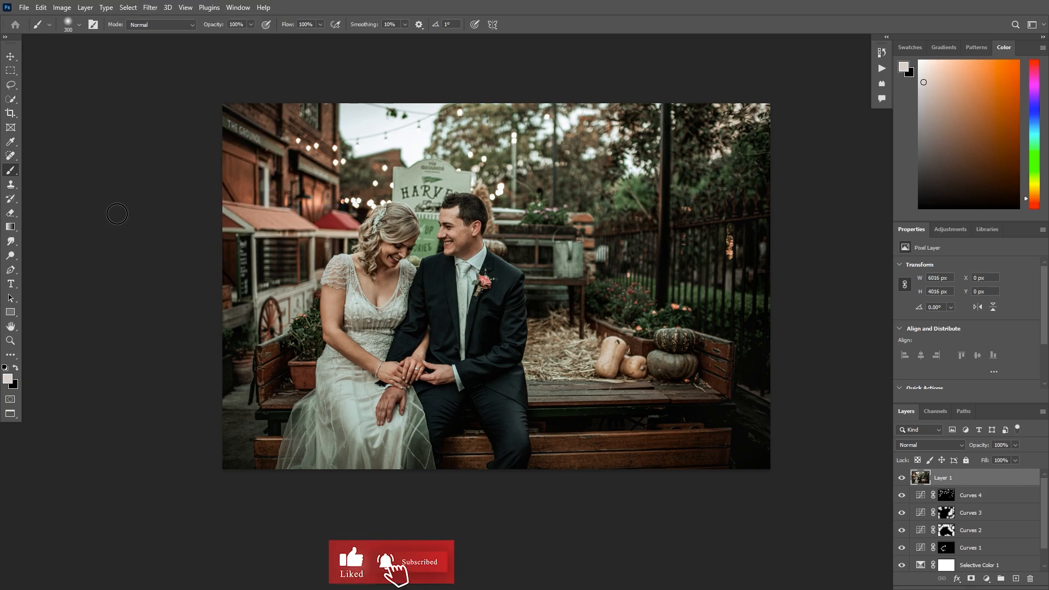
# - Compare the couple up close with and without the sharpened layer, and review the whole photo
pyautogui.hotkey('ctrl', '+')
pyautogui.hotkey('ctrl', '+')
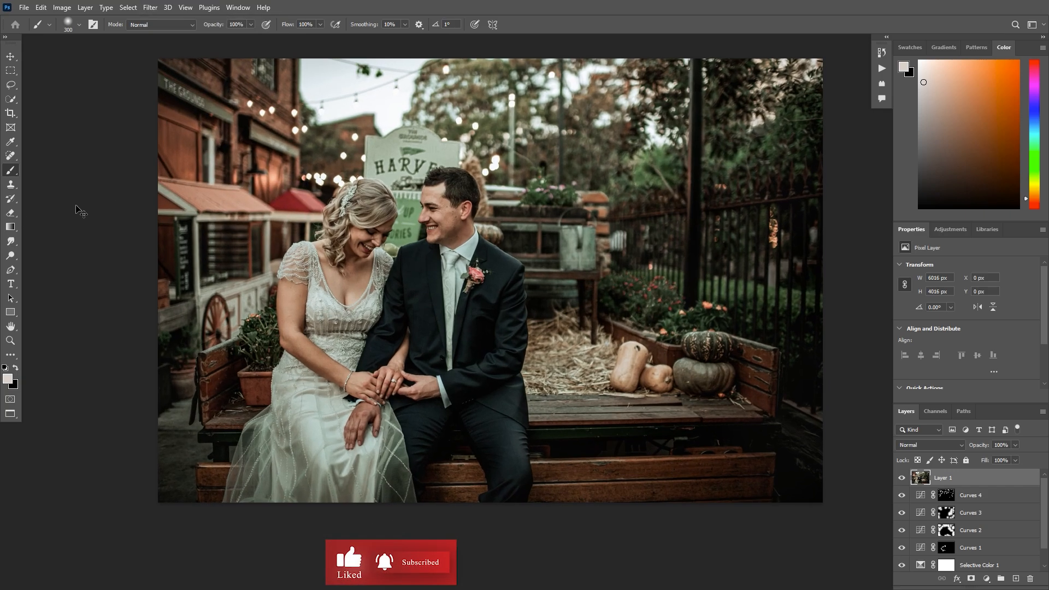
pyautogui.hotkey('ctrl', ',')
pyautogui.hotkey('ctrl', ',')
pyautogui.hotkey('ctrl', ',')
pyautogui.hotkey('ctrl', ',')
pyautogui.hotkey('ctrl', ',')
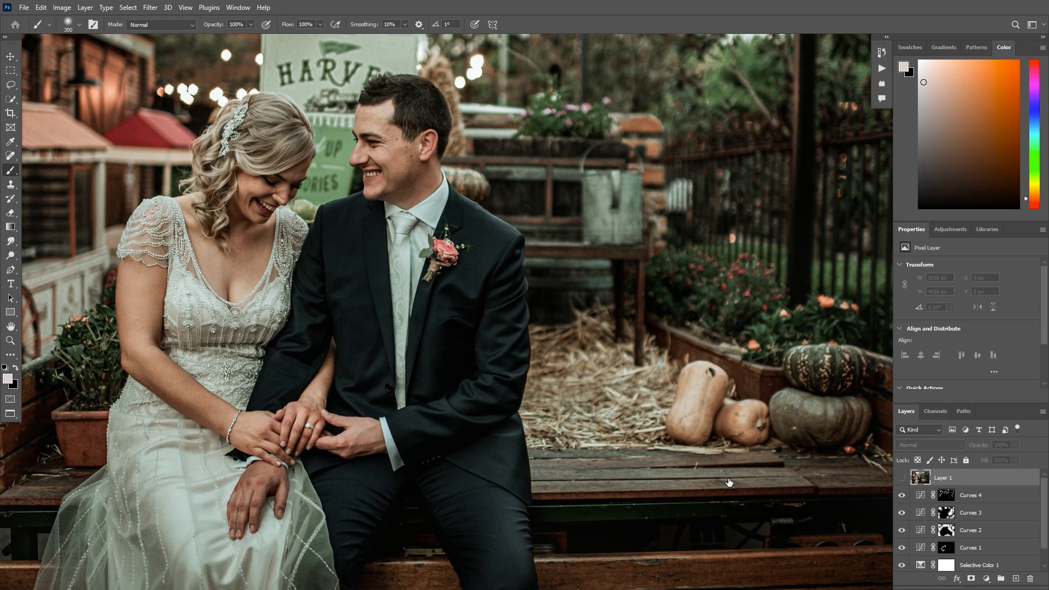
pyautogui.hotkey('ctrl', ',')
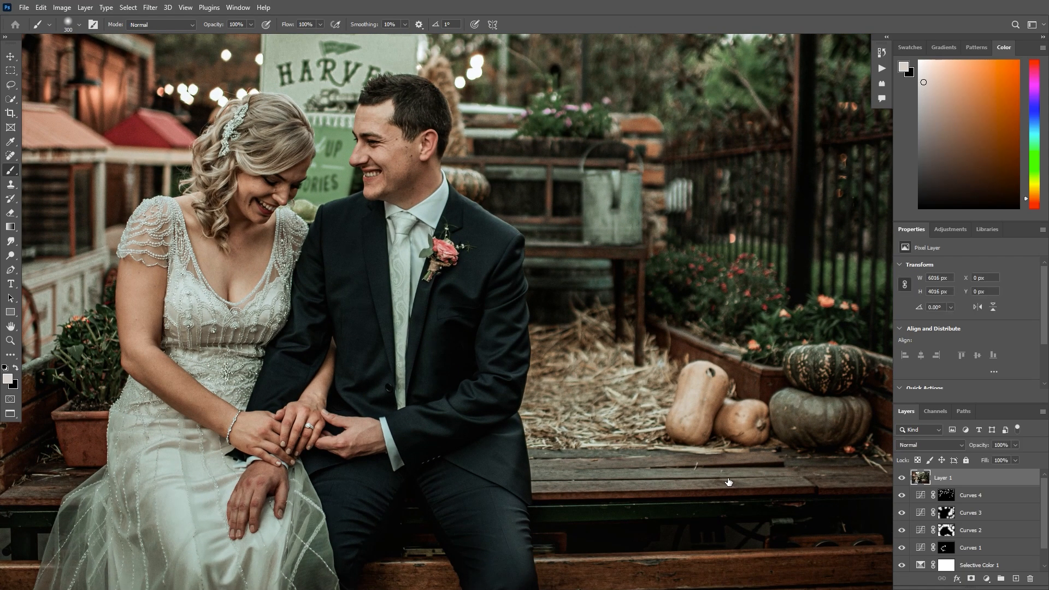
pyautogui.hotkey('ctrl', '-')
pyautogui.hotkey('ctrl', '-')
pyautogui.hotkey('ctrl', '-')
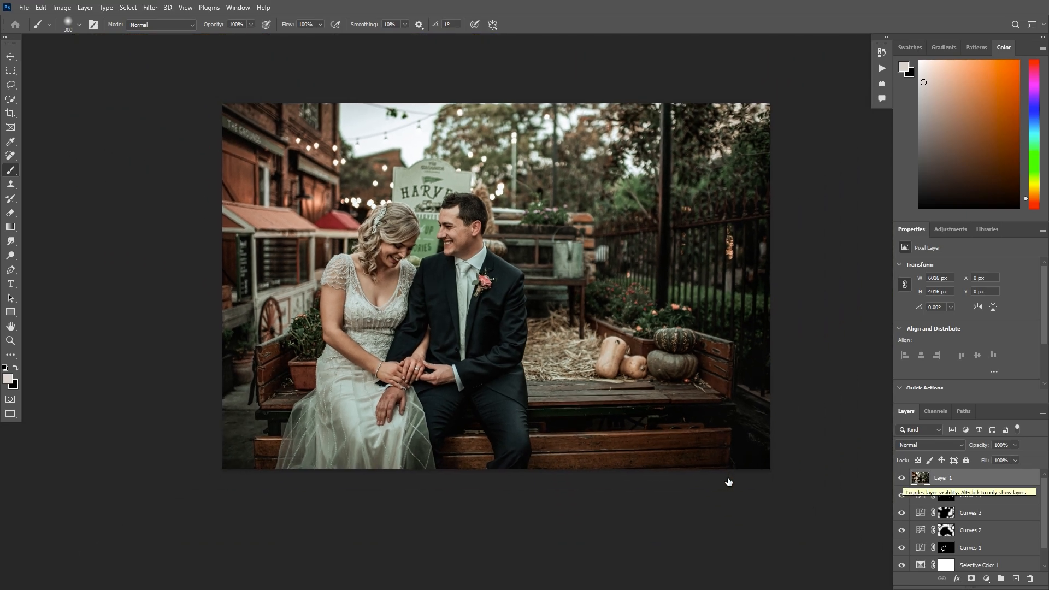
pyautogui.hotkey('ctrl', '-')
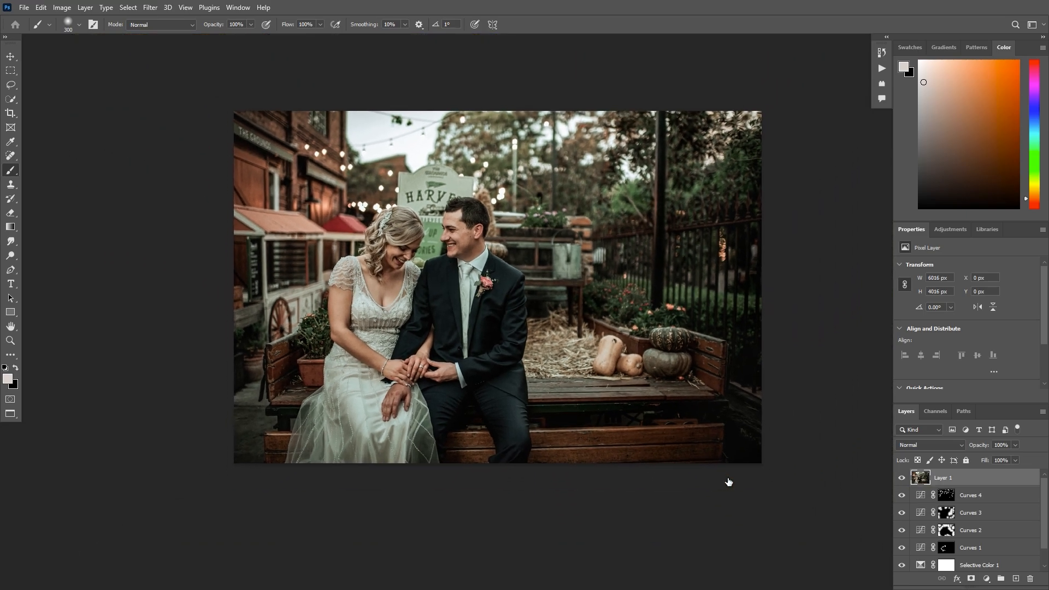